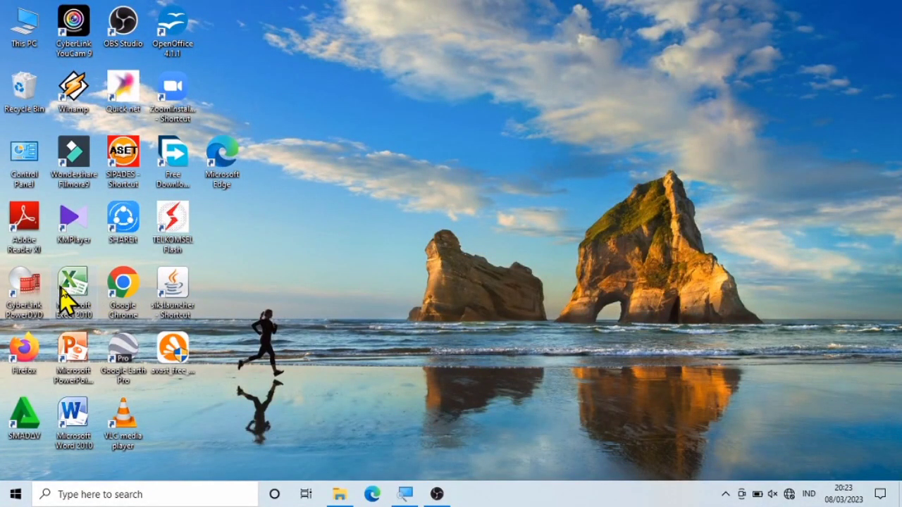
Step: Launch Microsoft Excel 2010 using Open on its desktop icon's shortcut menu
left_click(76, 302)
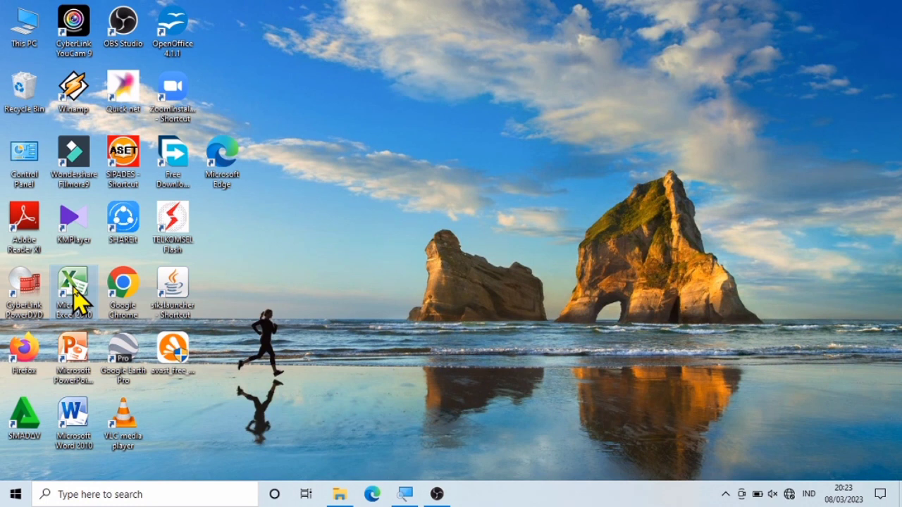
right_click(76, 302)
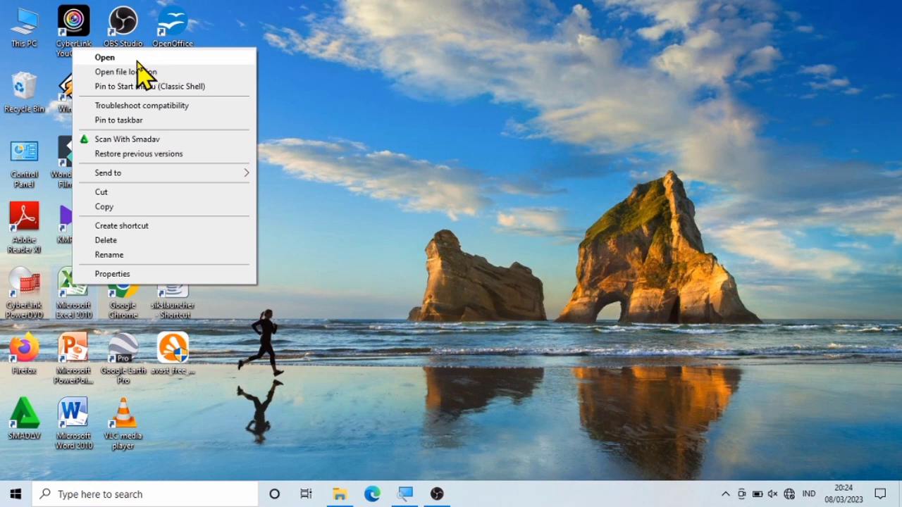
left_click(138, 59)
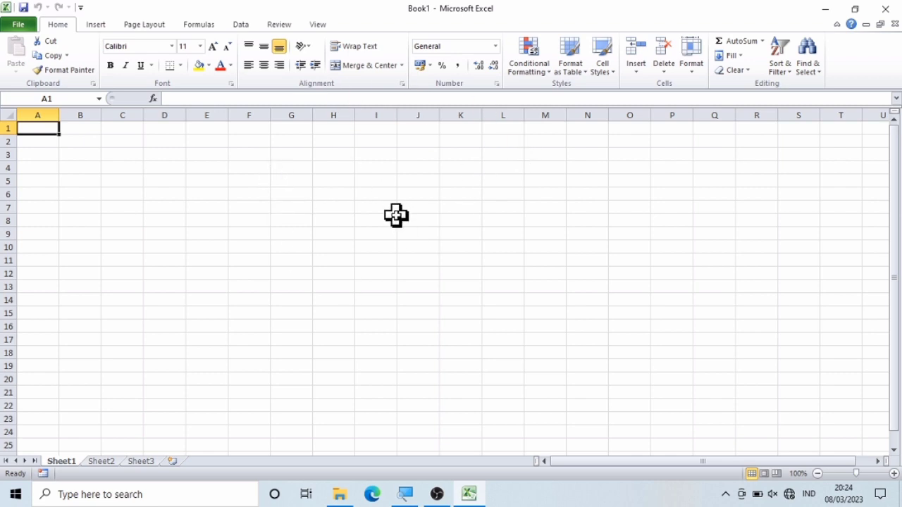
Step: Select cells I8, E7, G16 and C5 in turn on the blank Sheet1
left_click(395, 218)
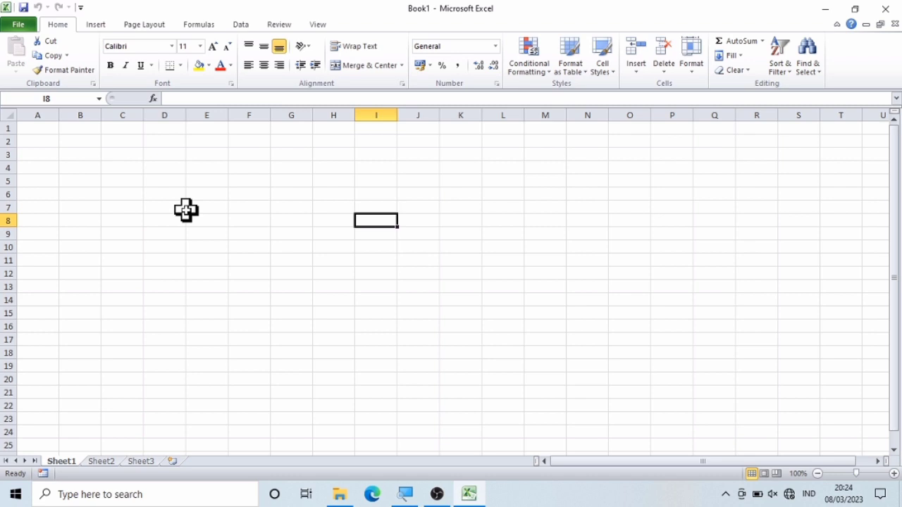
left_click(187, 209)
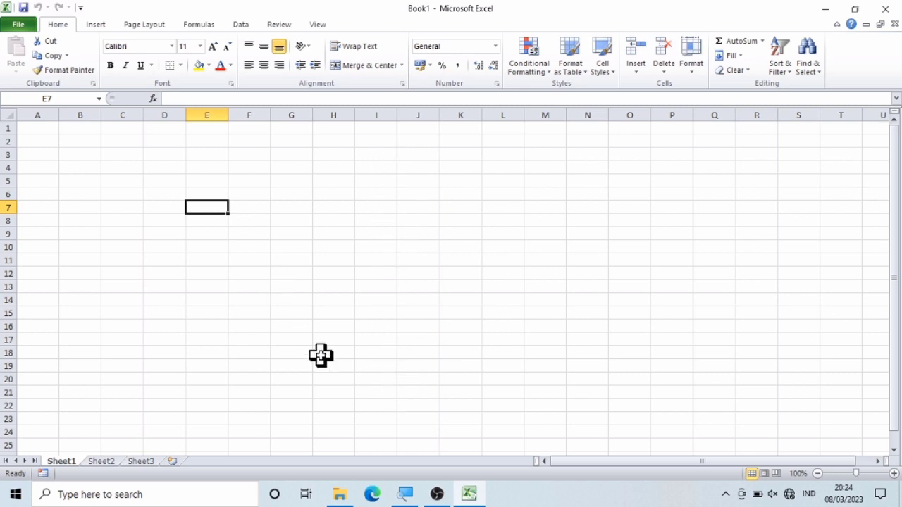
left_click(287, 330)
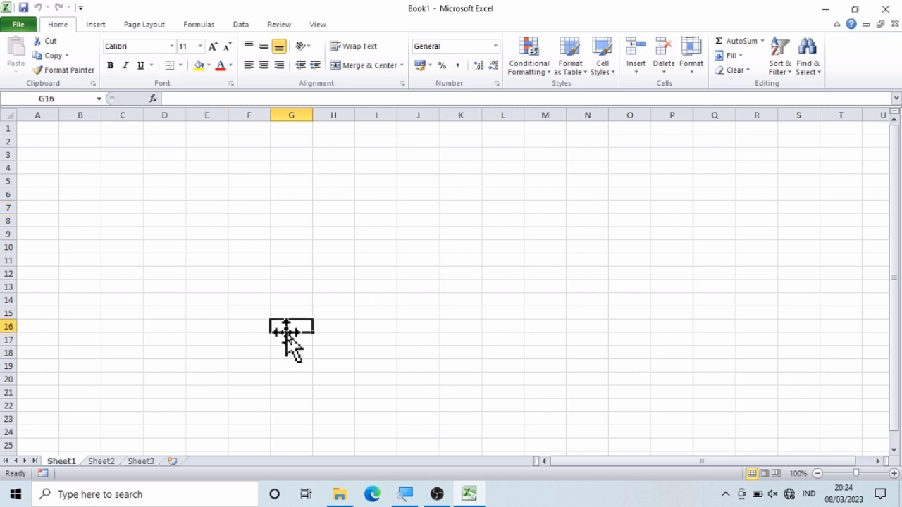
left_click(123, 182)
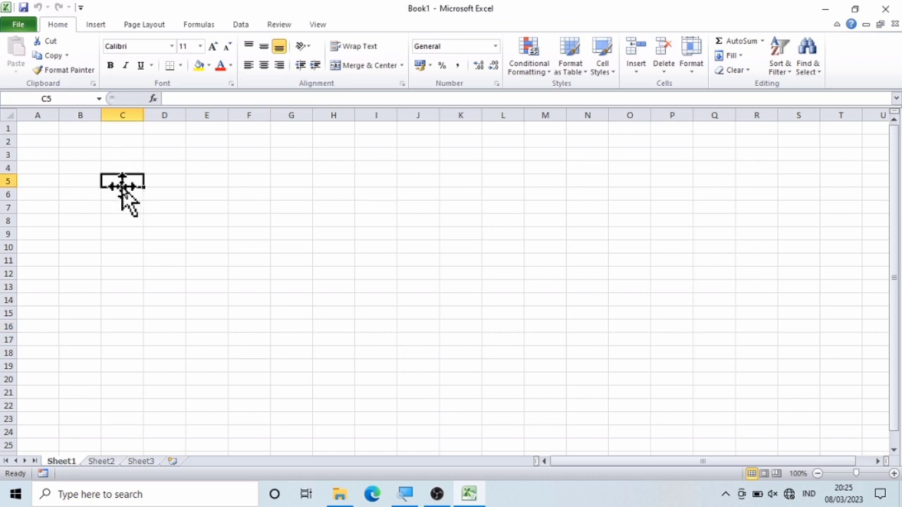
key("Down")
key("Down")
key("Right")
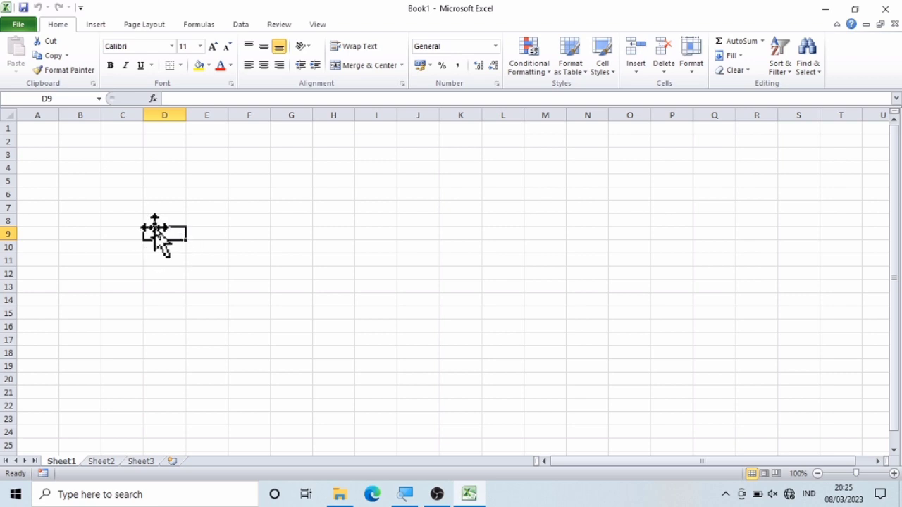
key("Right")
key("Down")
key("Down")
key("Down")
key("Left")
key("Left")
key("Left")
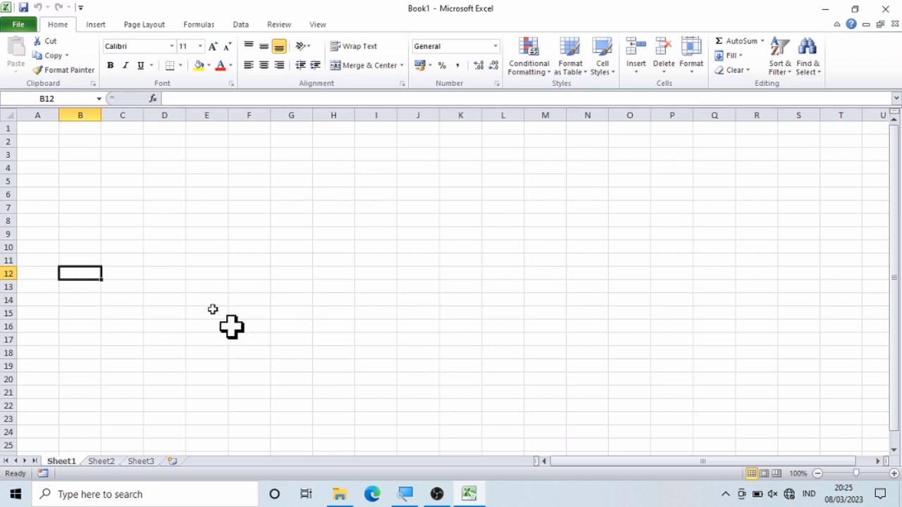
left_click(68, 193)
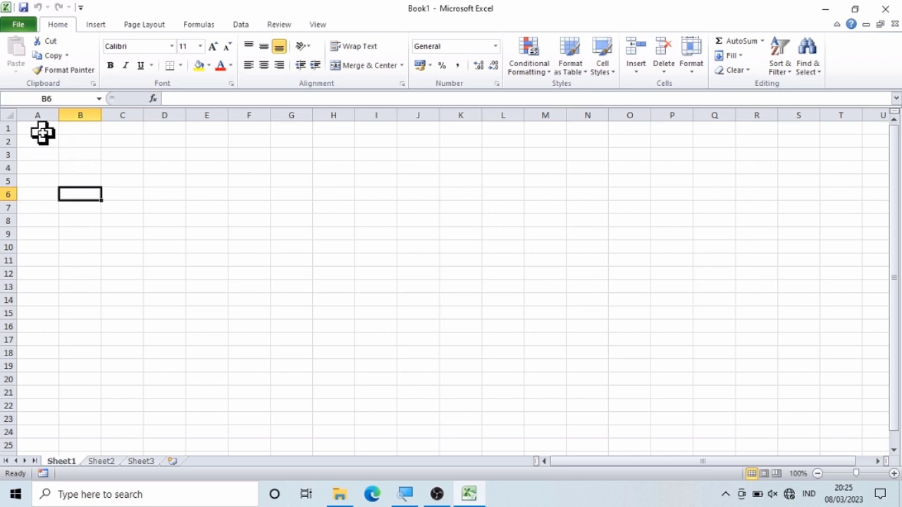
left_click(40, 130)
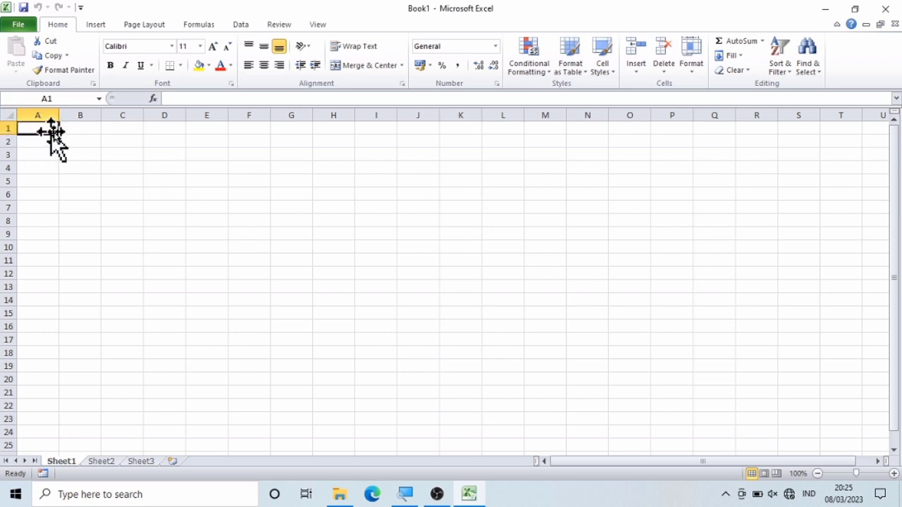
left_click(206, 274)
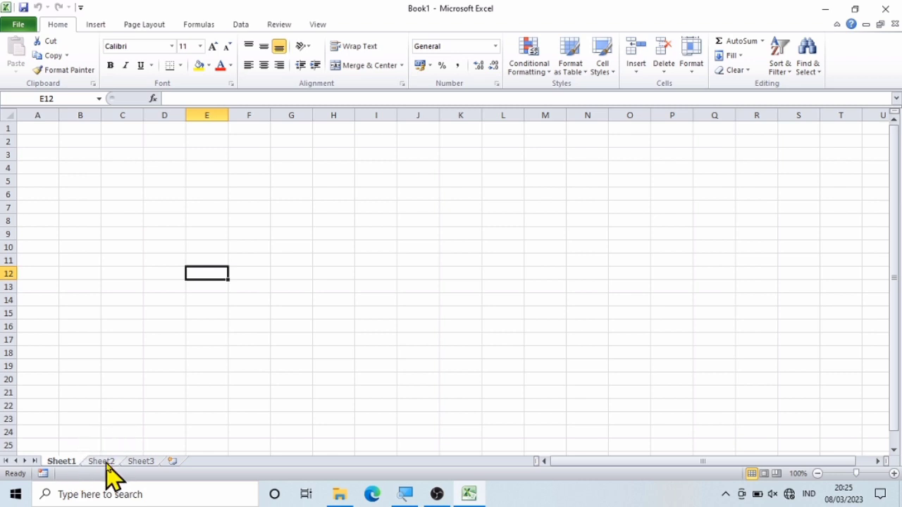
Step: Browse Sheet2, Sheet3 and Sheet1, then insert a new Sheet4 and select its cell F12
left_click(100, 462)
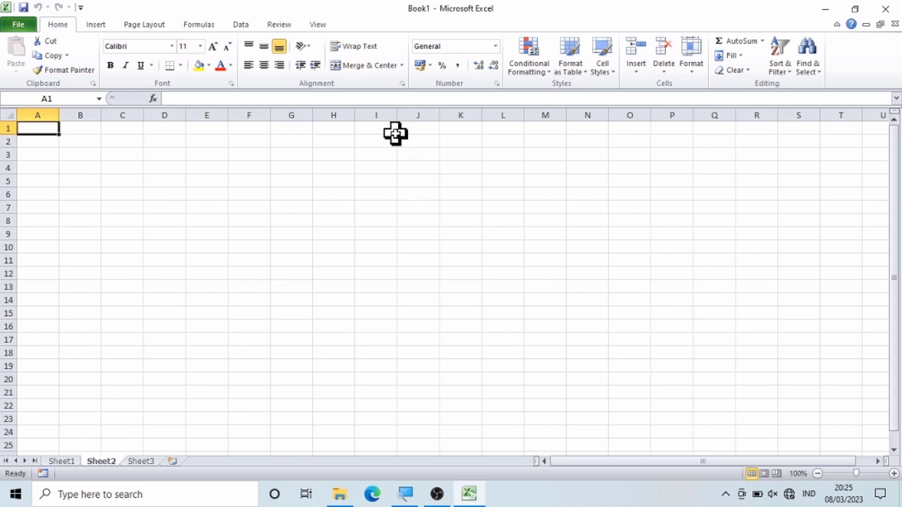
left_click(141, 463)
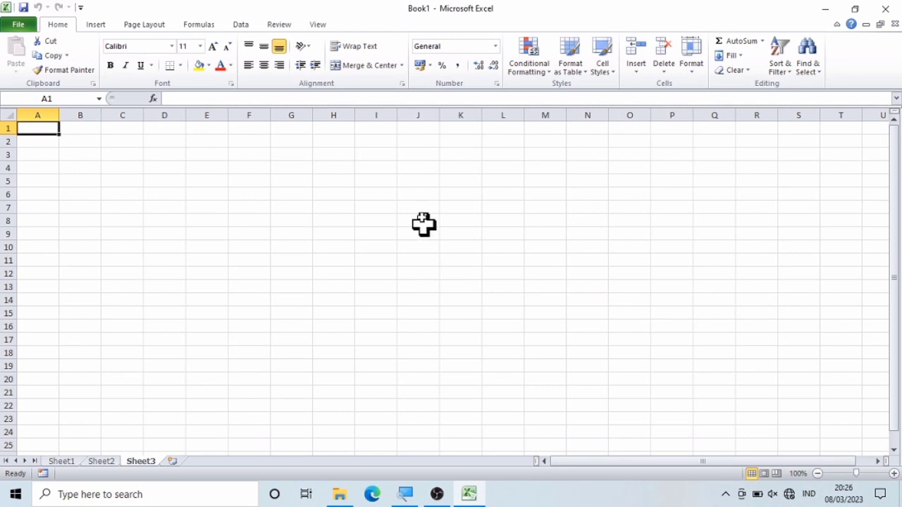
left_click(60, 462)
left_click(113, 462)
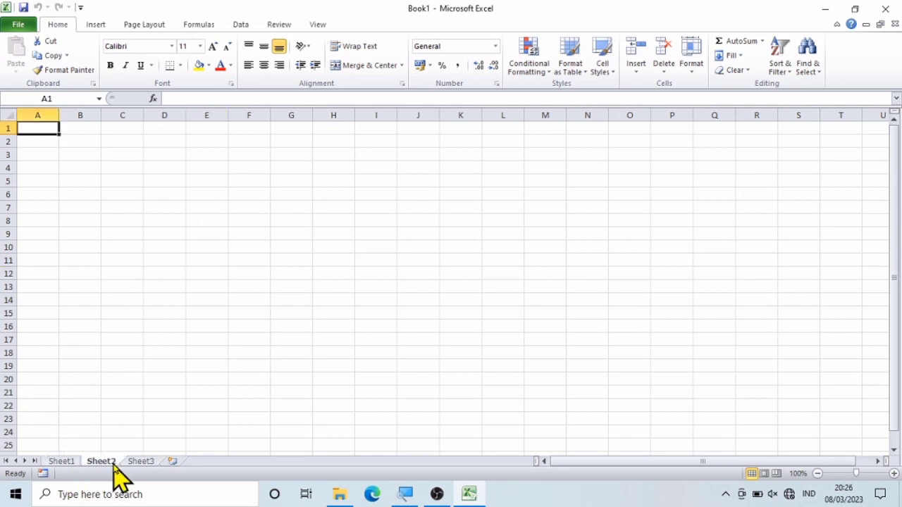
left_click(145, 462)
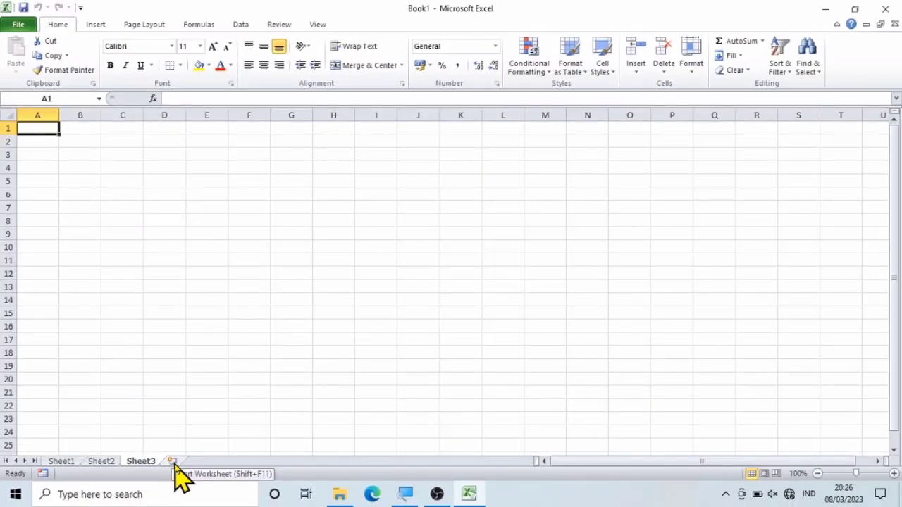
left_click(172, 463)
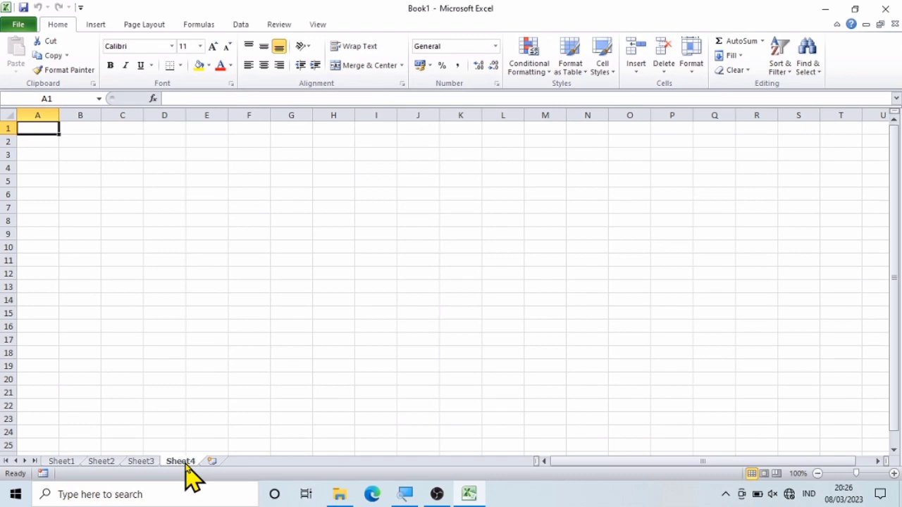
left_click(255, 275)
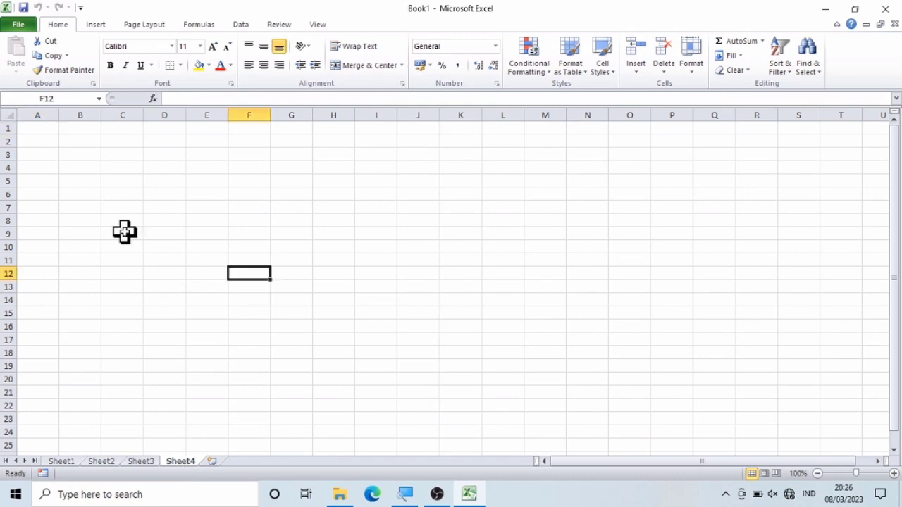
Step: Return to Sheet1 and select cells G8, D8, C5, C9 and C7 in turn
left_click(61, 463)
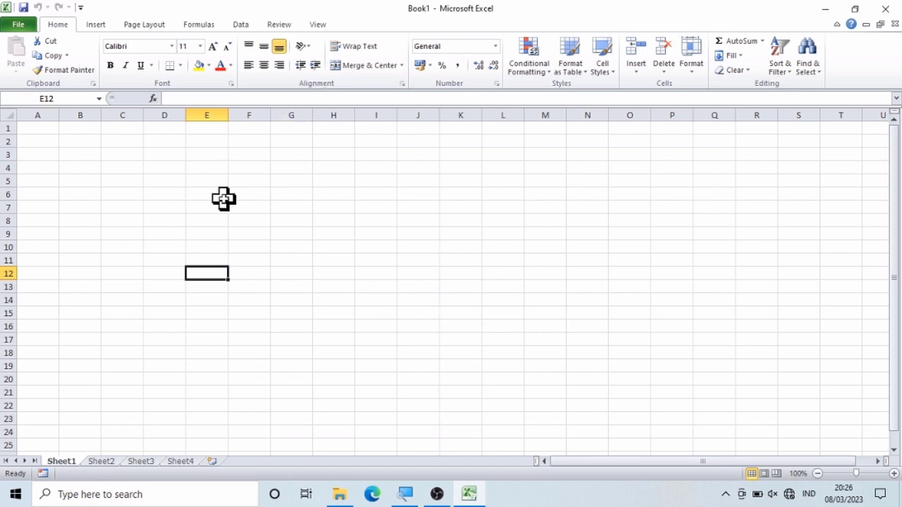
left_click(285, 220)
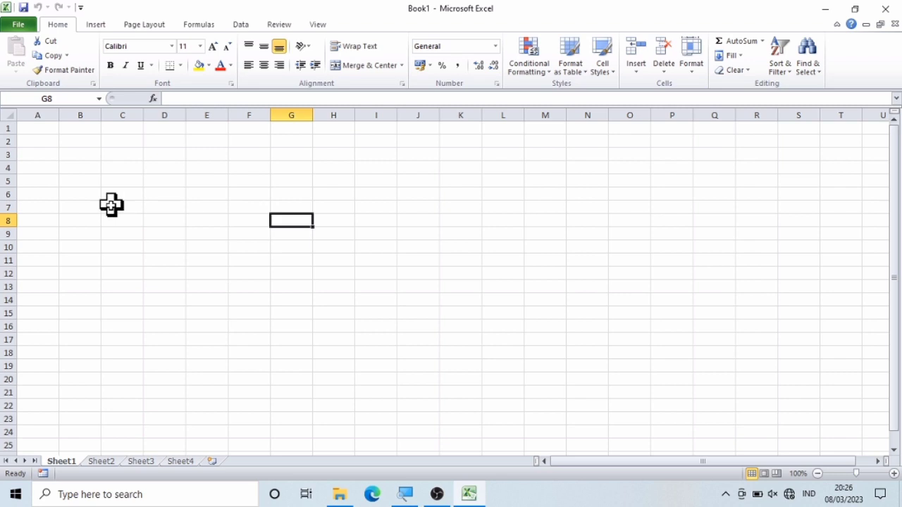
left_click(171, 218)
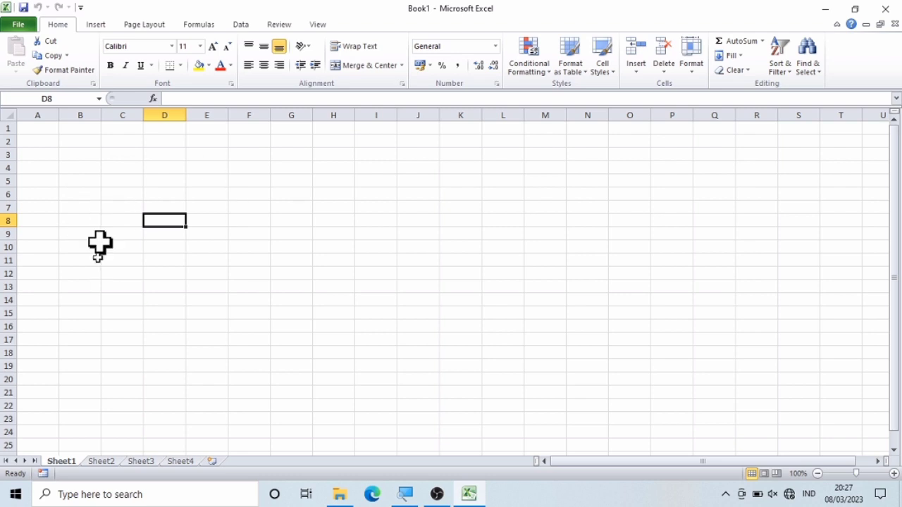
left_click(117, 178)
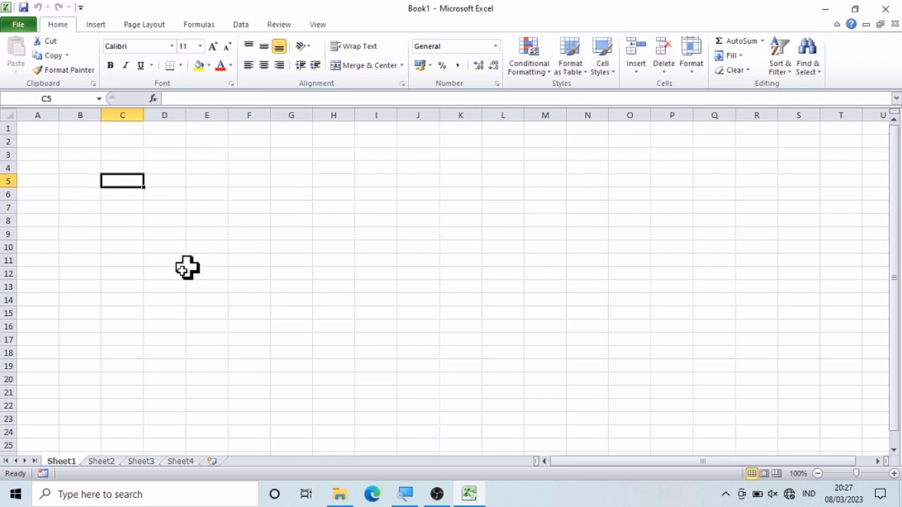
left_click(121, 231)
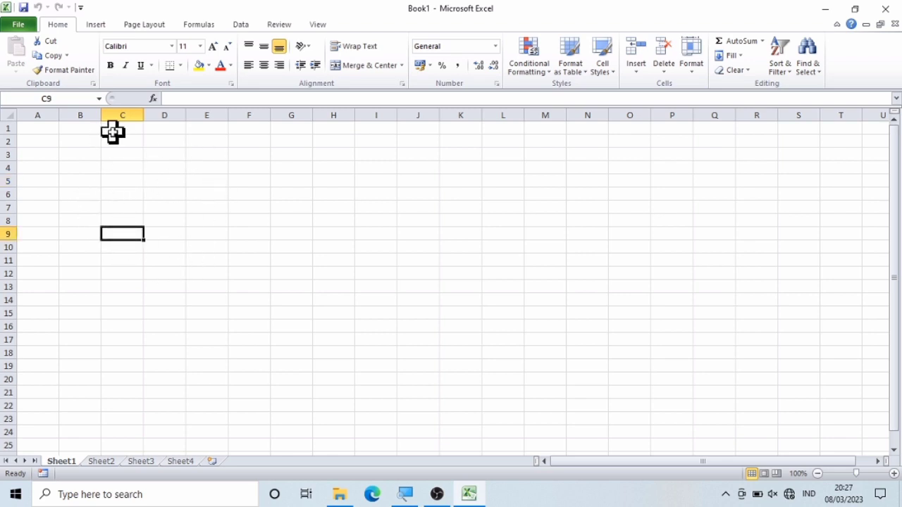
left_click(113, 204)
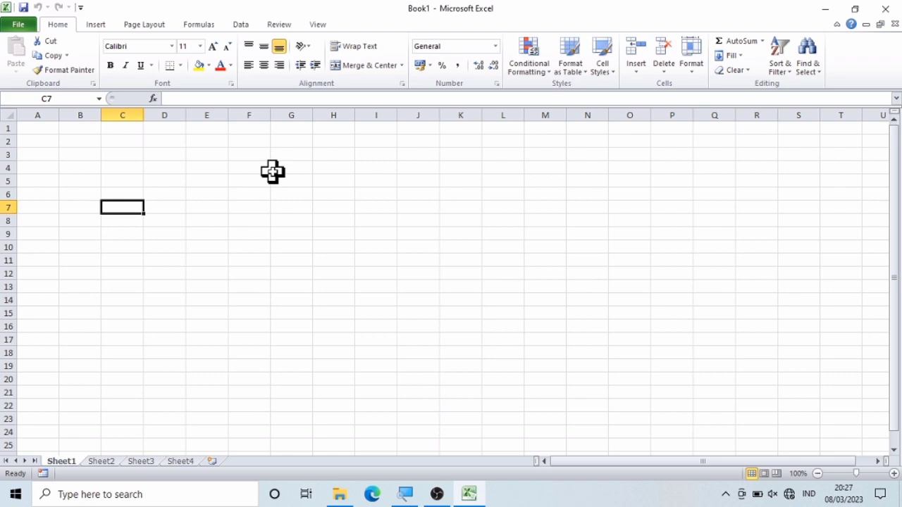
Step: Enter 123 in cell C7, then select C11 and C7 again
type("1")
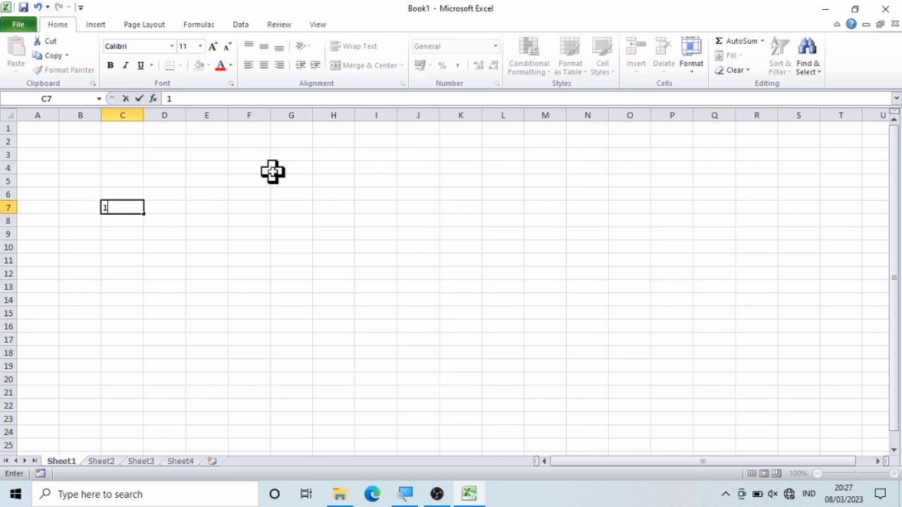
type("2")
type("3")
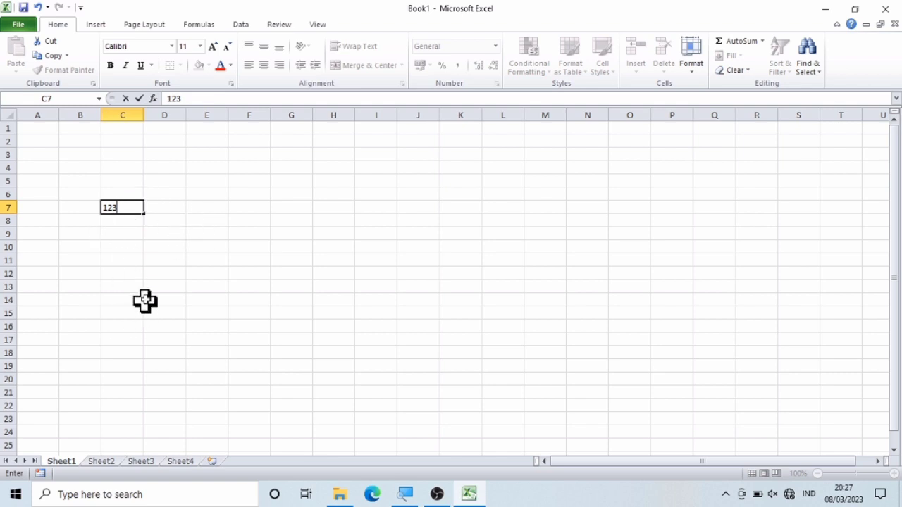
key("Return")
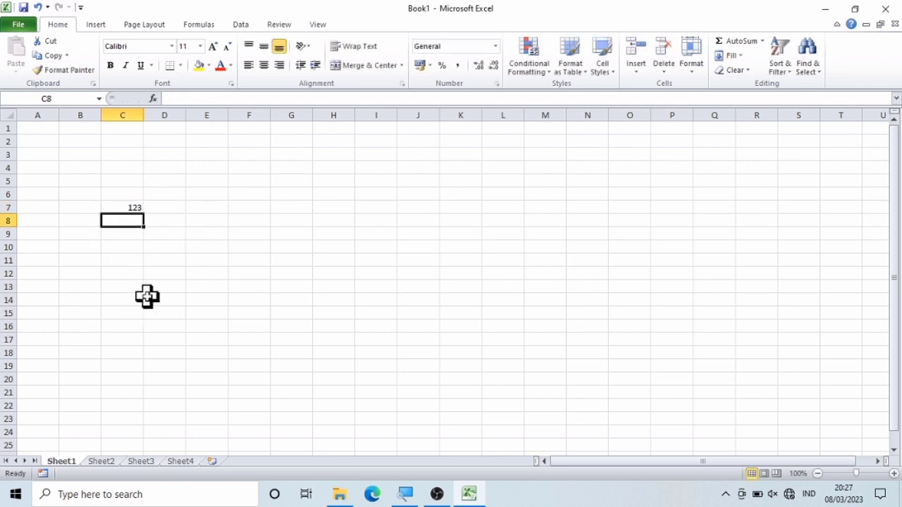
left_click(105, 261)
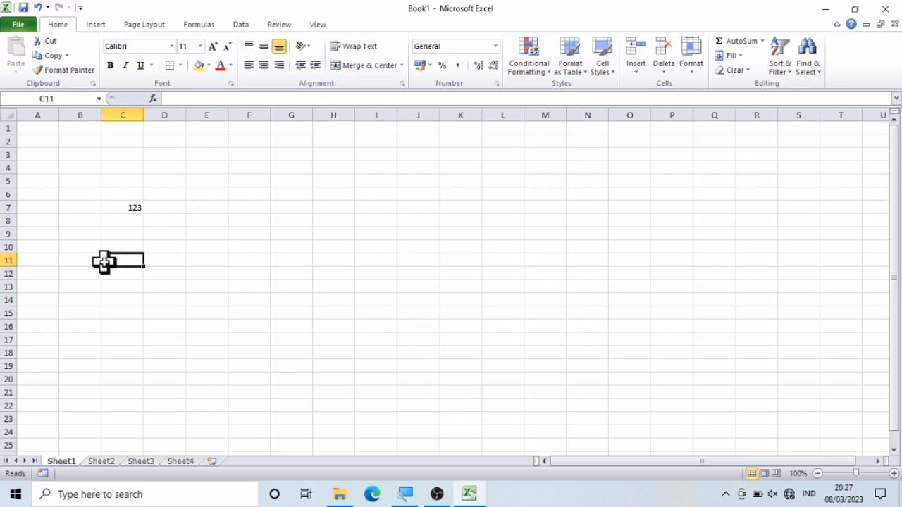
left_click(123, 207)
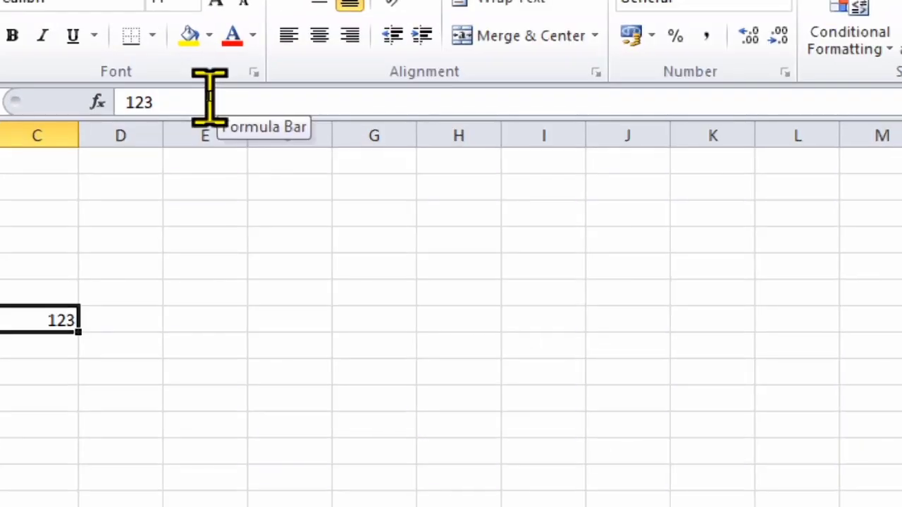
Step: Edit C7's value in the formula bar from 123 to 1278
left_click(208, 98)
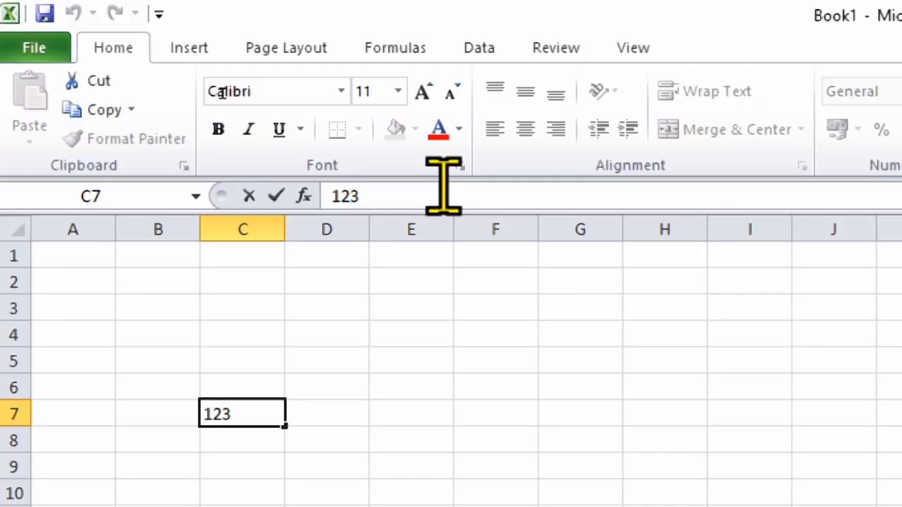
key("Left")
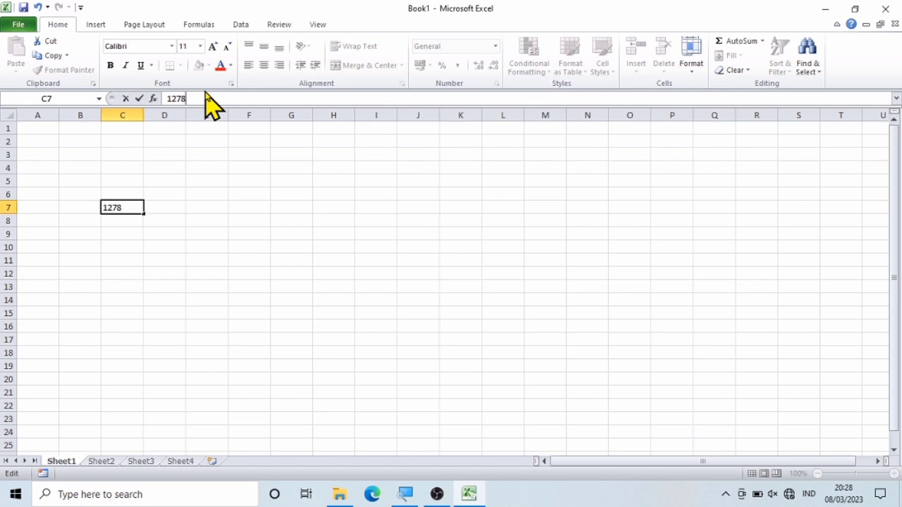
key("Return")
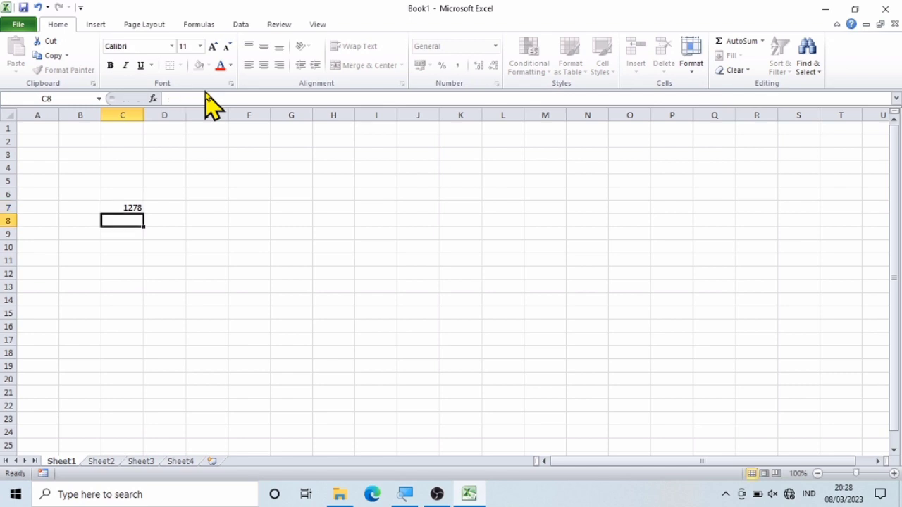
left_click(126, 206)
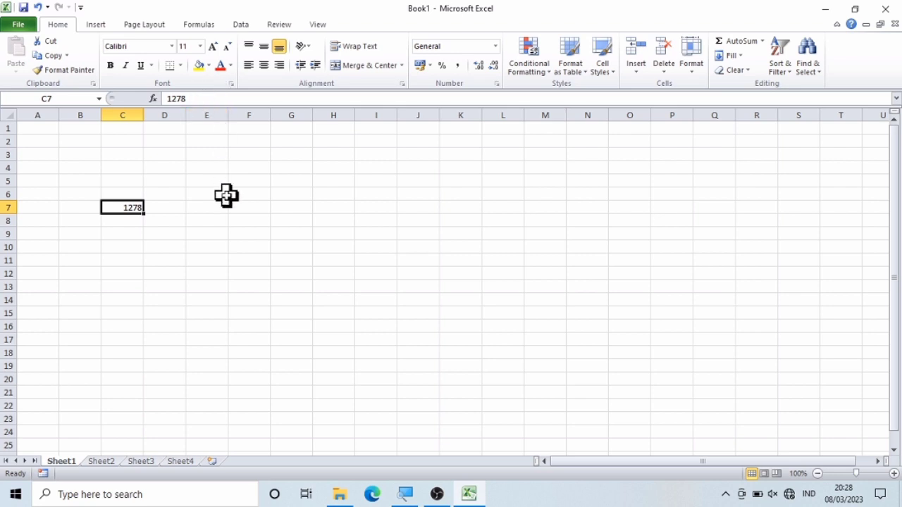
Step: Overwrite C7 with 12346, then clear the cell so it is empty
type("1")
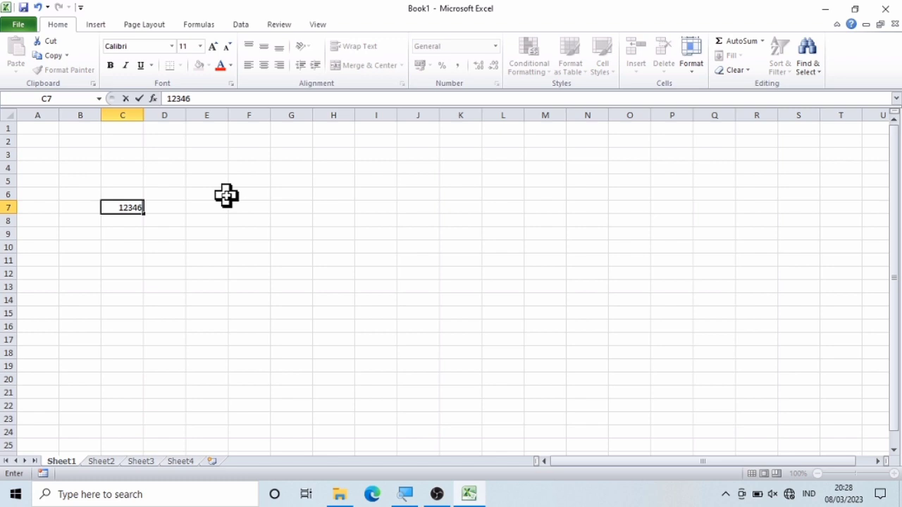
key("Return")
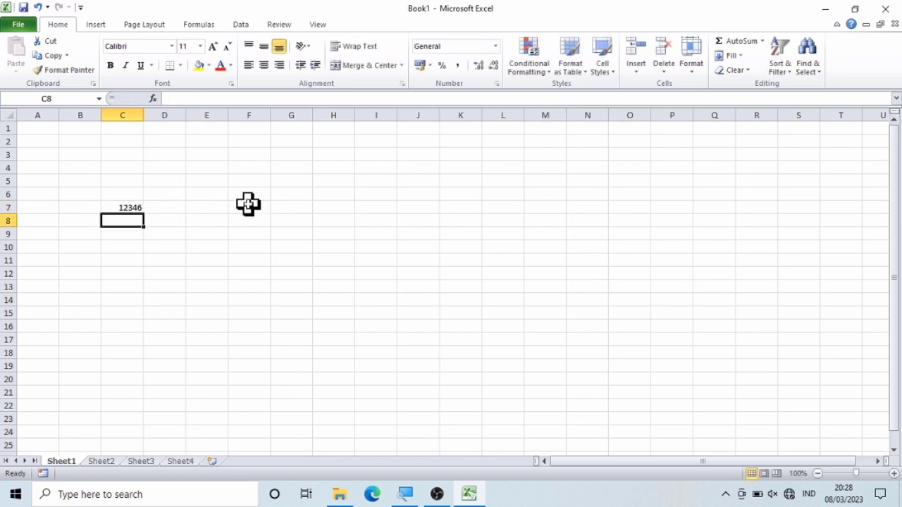
left_click(123, 207)
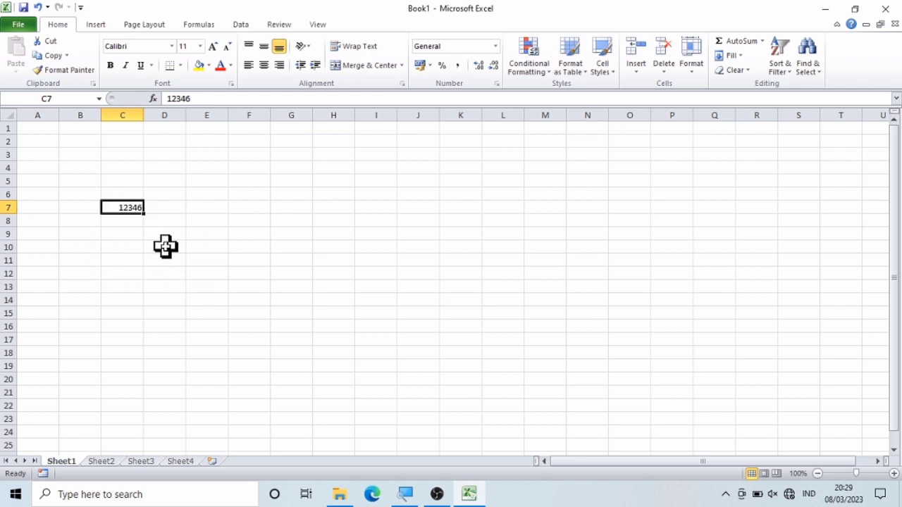
key("BackSpace")
key("Return")
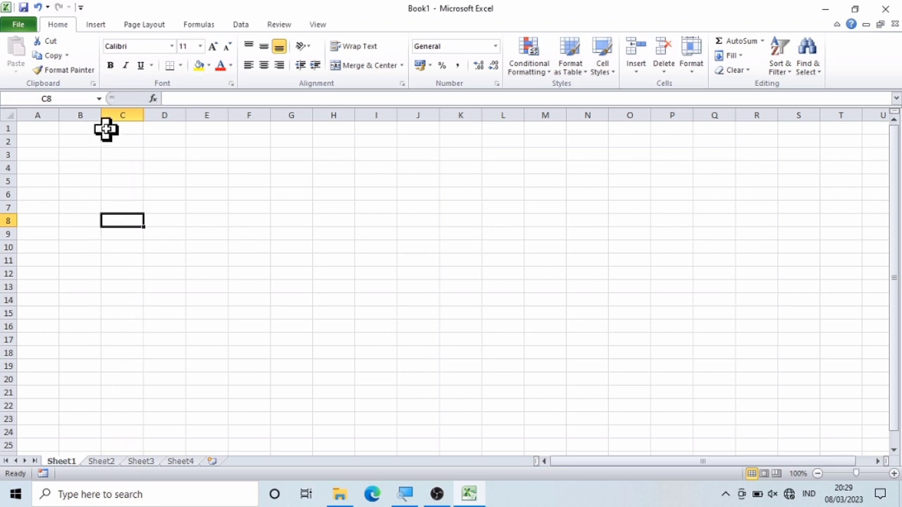
left_click(114, 106)
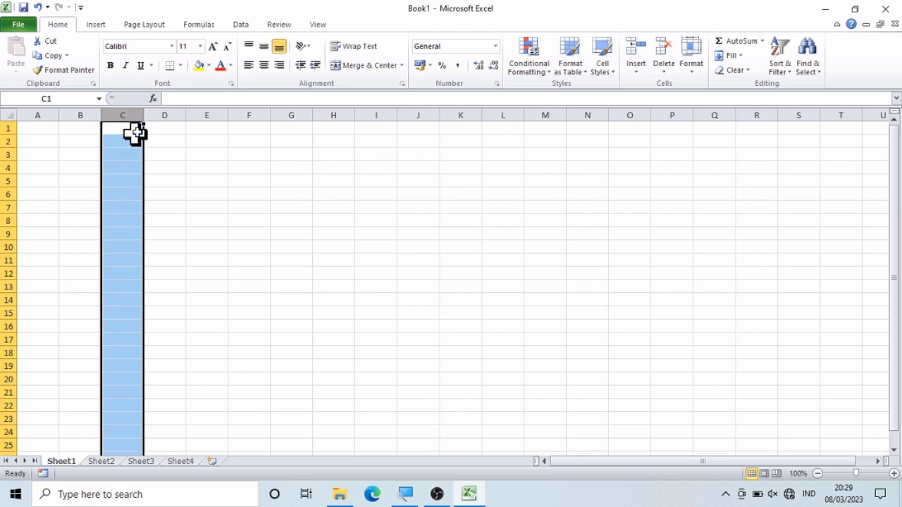
left_click(164, 105)
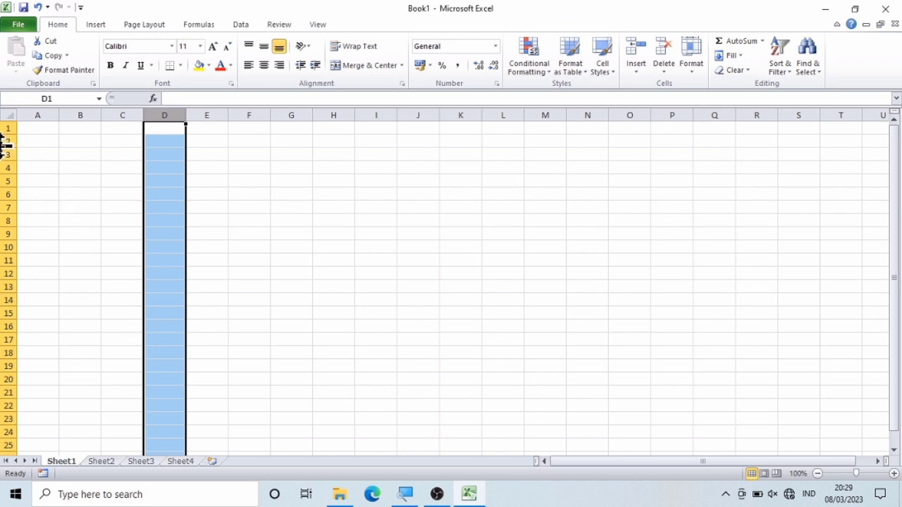
left_click(31, 166)
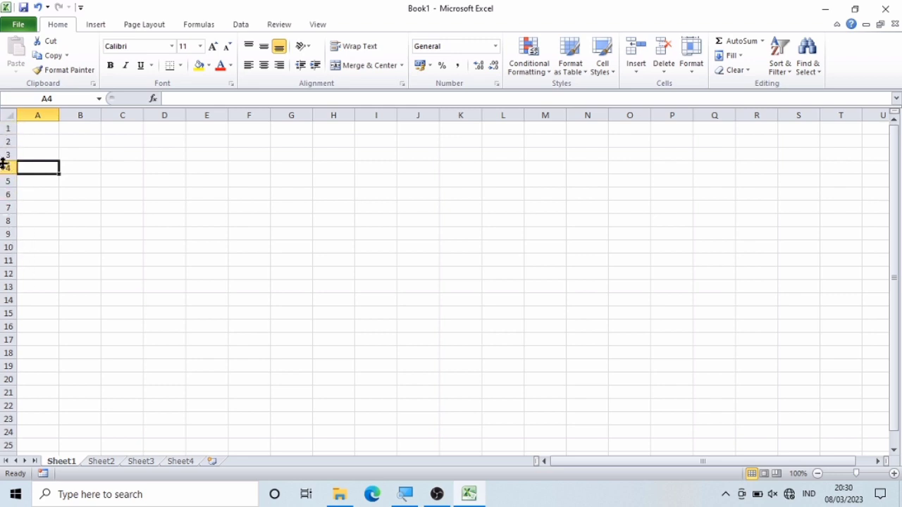
left_click(7, 155)
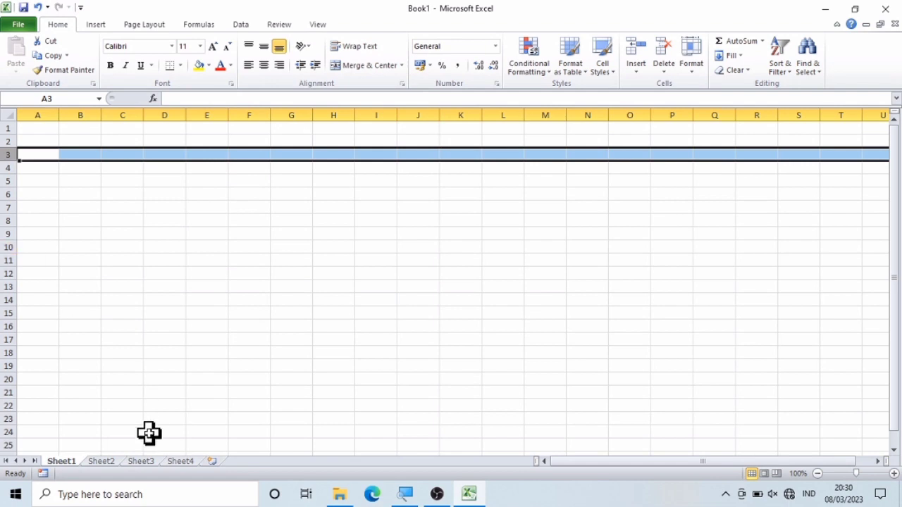
left_click(164, 379)
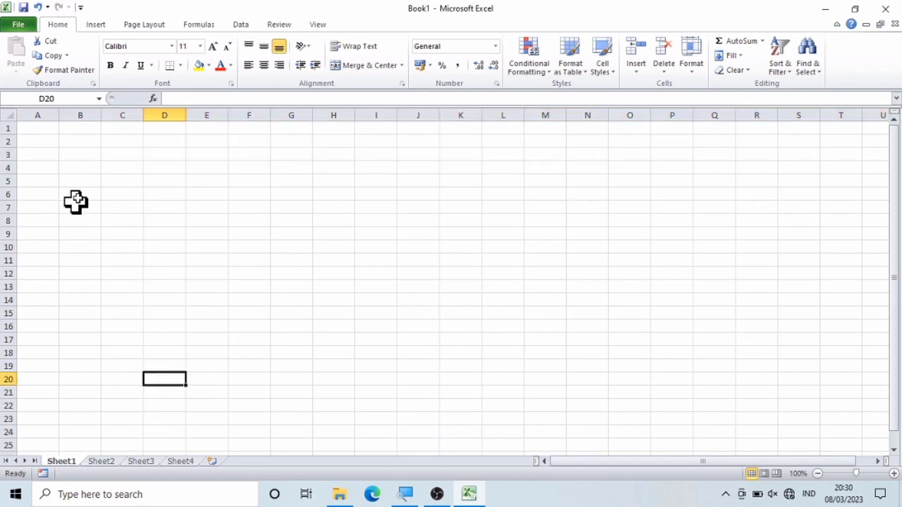
left_click(111, 182)
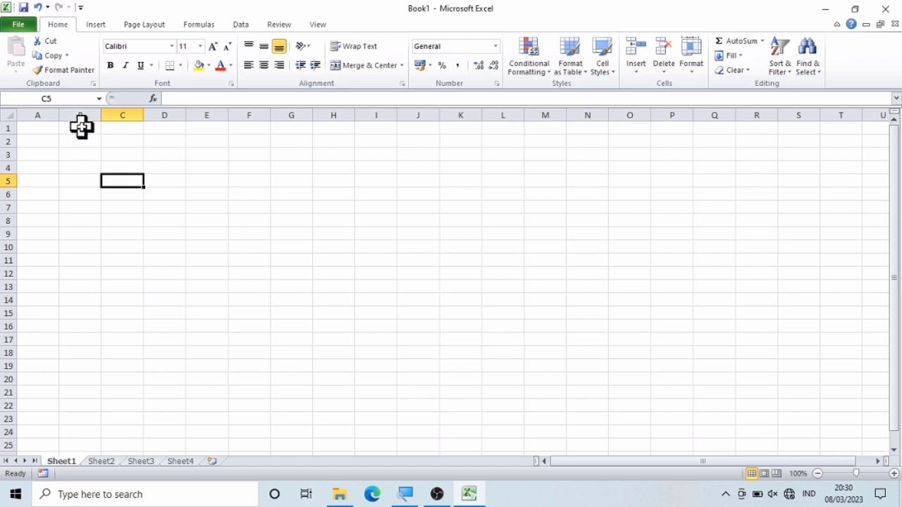
left_click(82, 126)
left_click(80, 113)
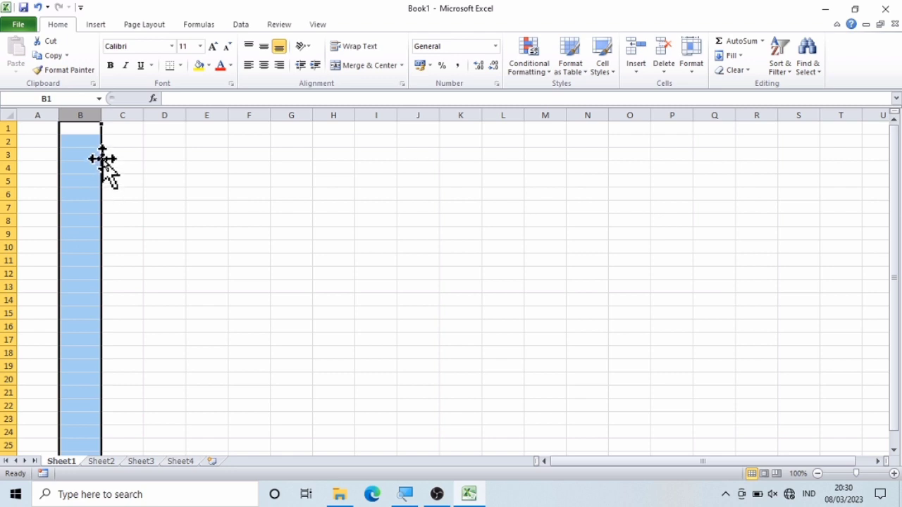
left_click(131, 193)
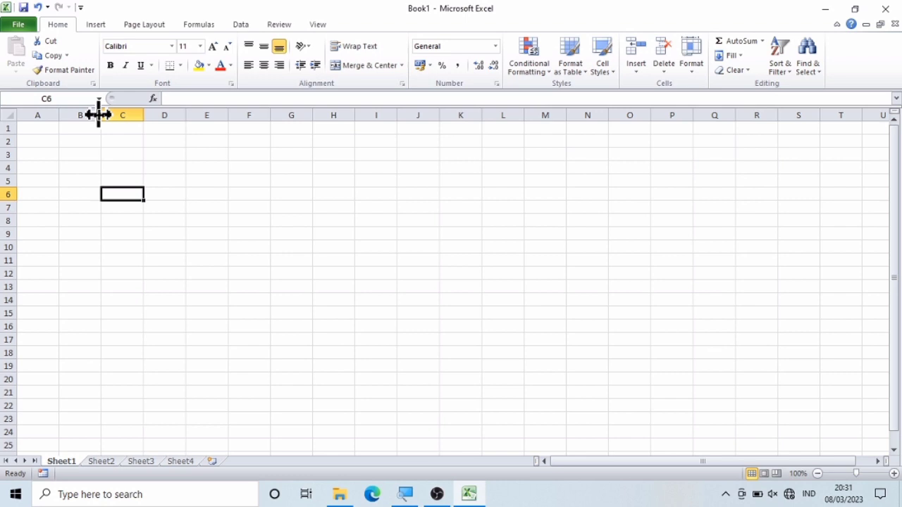
Step: Drag column B several times wider, then select column B and cell B5
left_click_drag(99, 115, 225, 124)
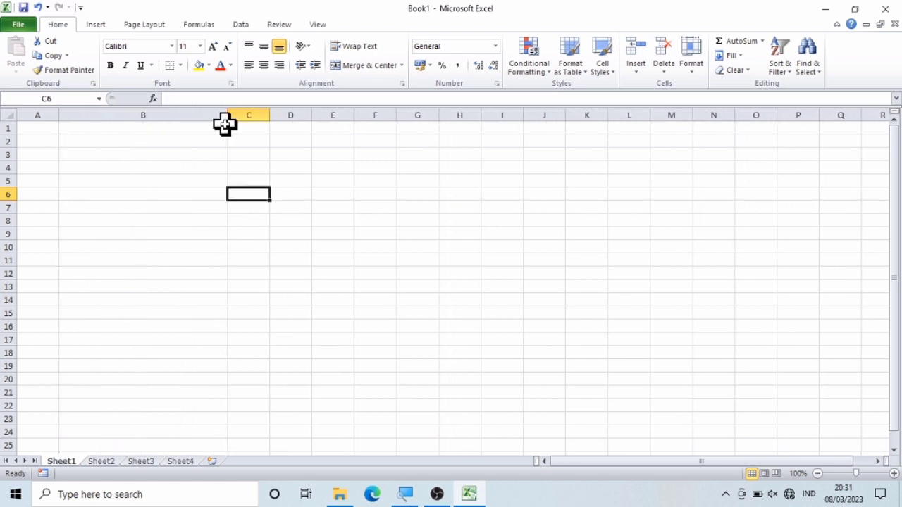
left_click(155, 113)
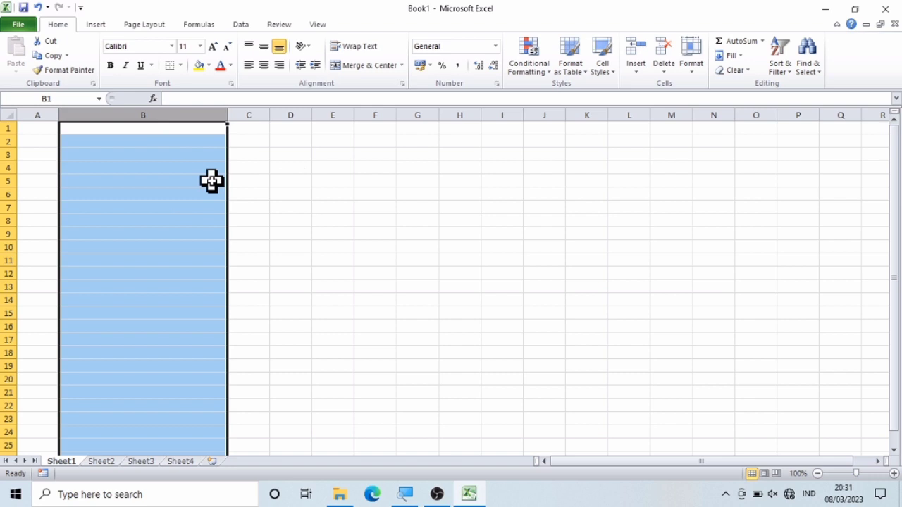
left_click(212, 181)
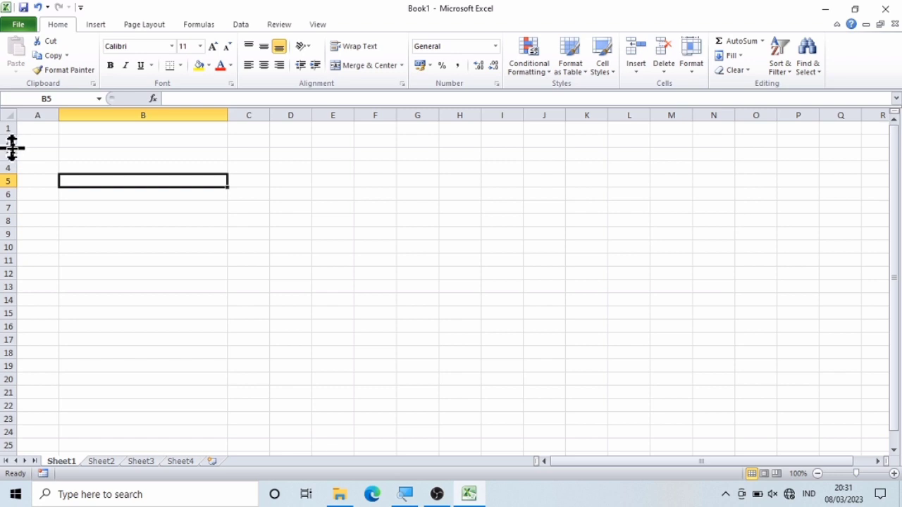
left_click_drag(12, 148, 17, 191)
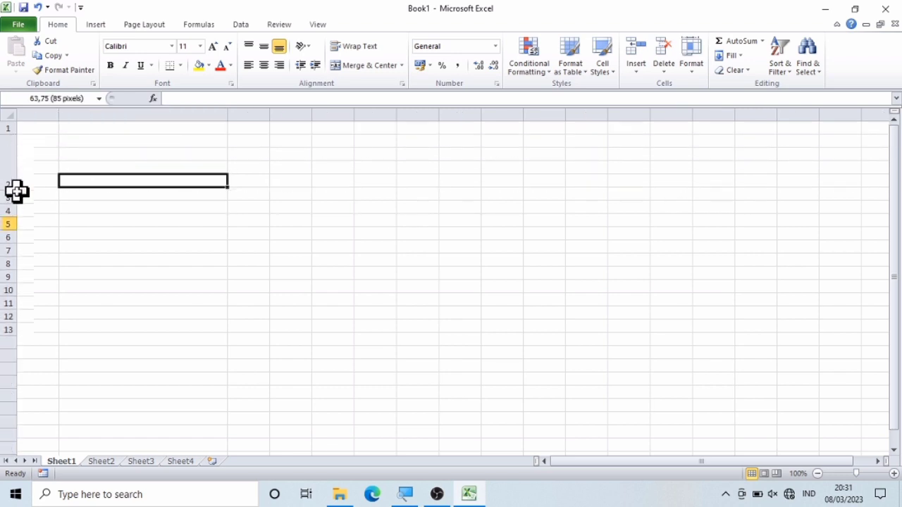
left_click(185, 176)
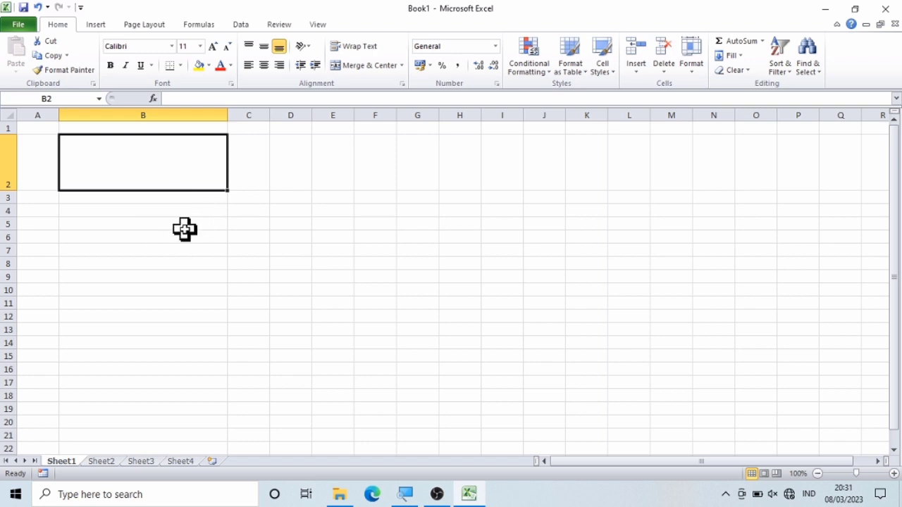
left_click(132, 263)
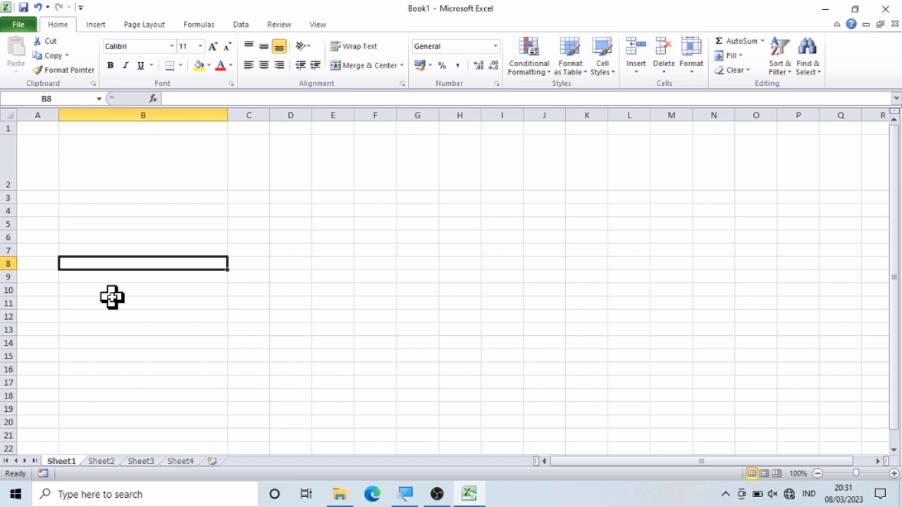
left_click(152, 330)
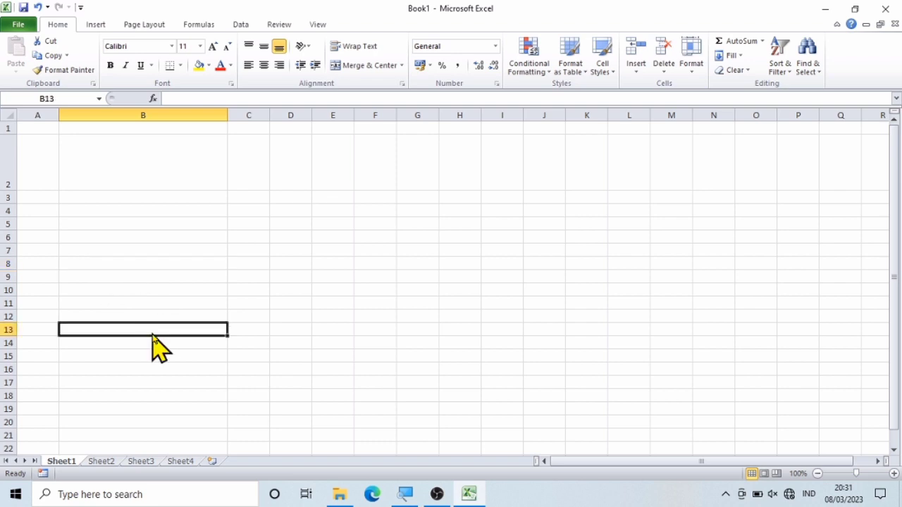
left_click(384, 267)
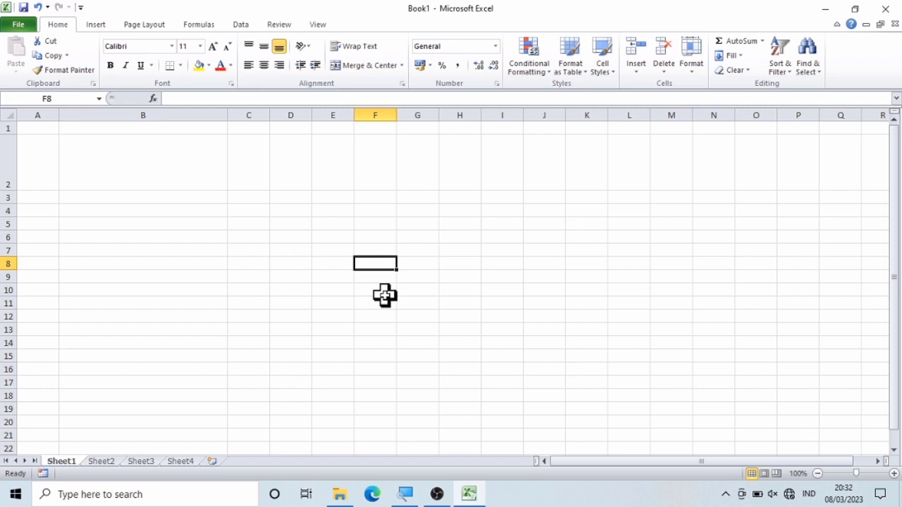
left_click(198, 296)
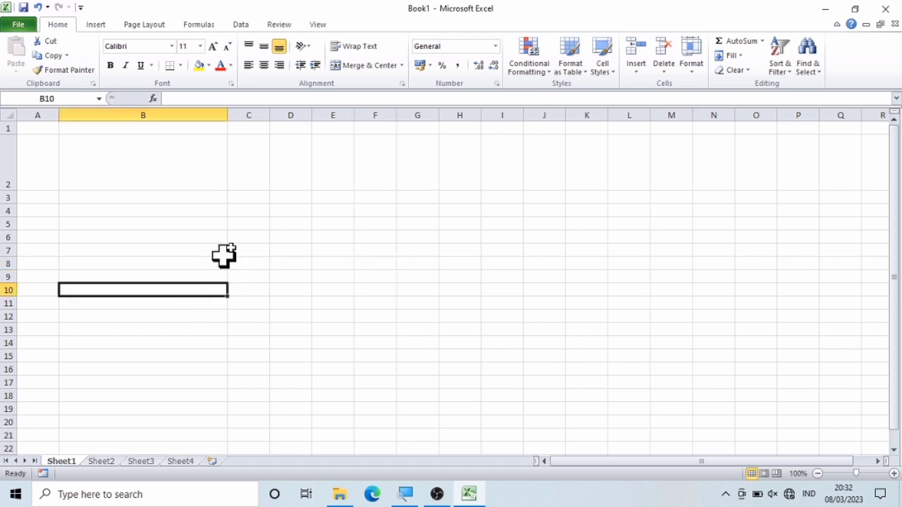
left_click(311, 275)
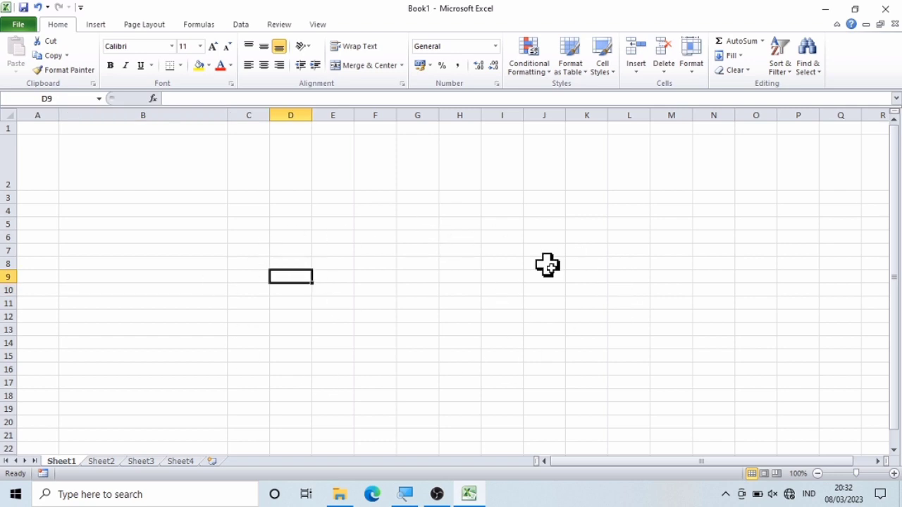
left_click(151, 292)
left_click(396, 208)
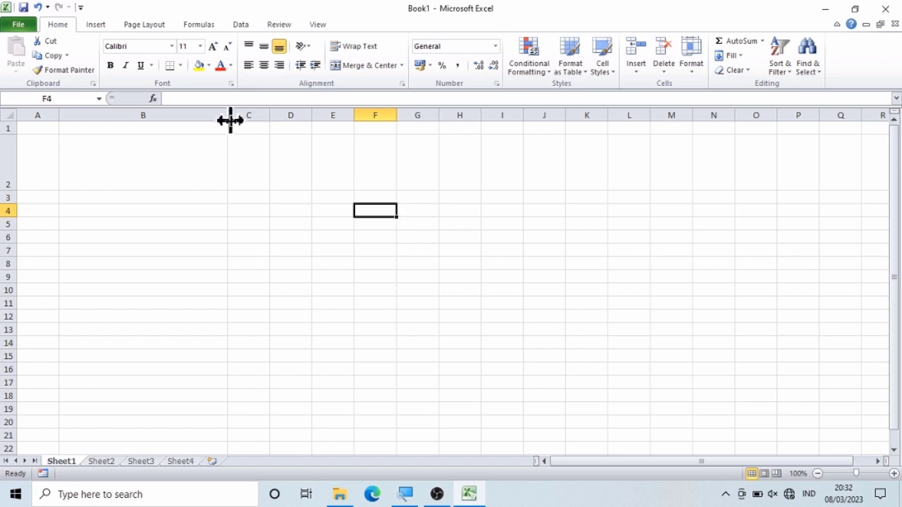
Step: Narrow column B back to normal and enter headings nomor, nama, alamat in B4:D4
left_click_drag(230, 119, 123, 119)
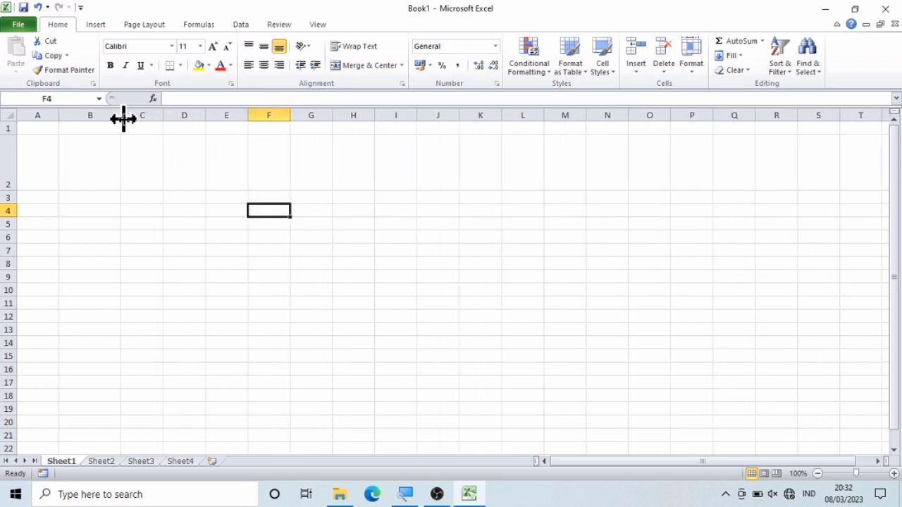
left_click(83, 207)
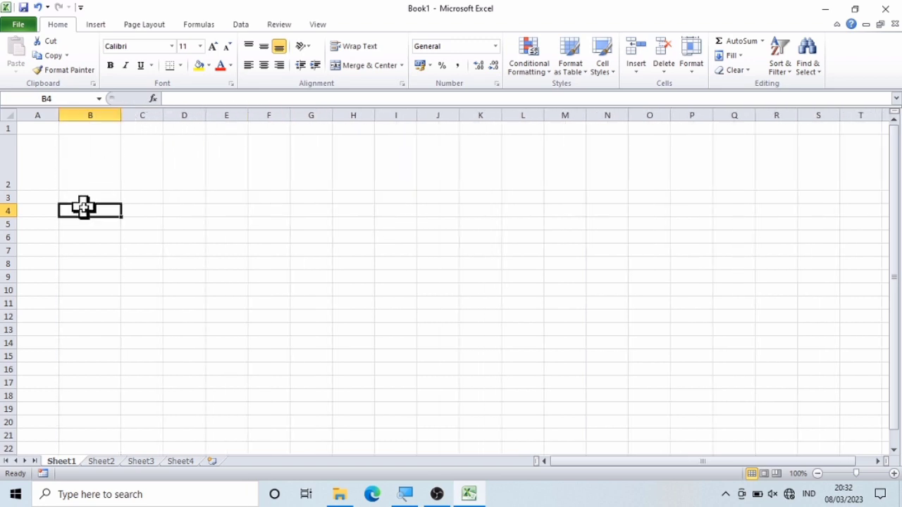
type("nomor")
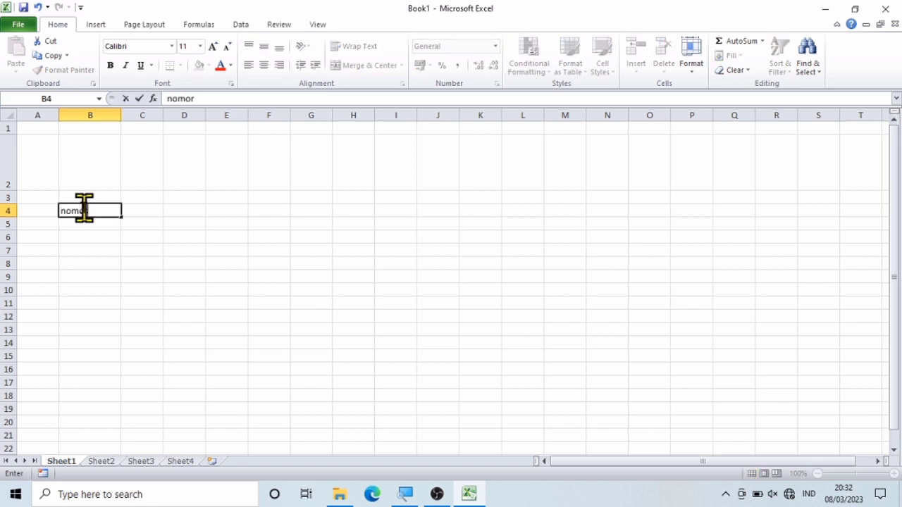
key("Tab")
type("nama")
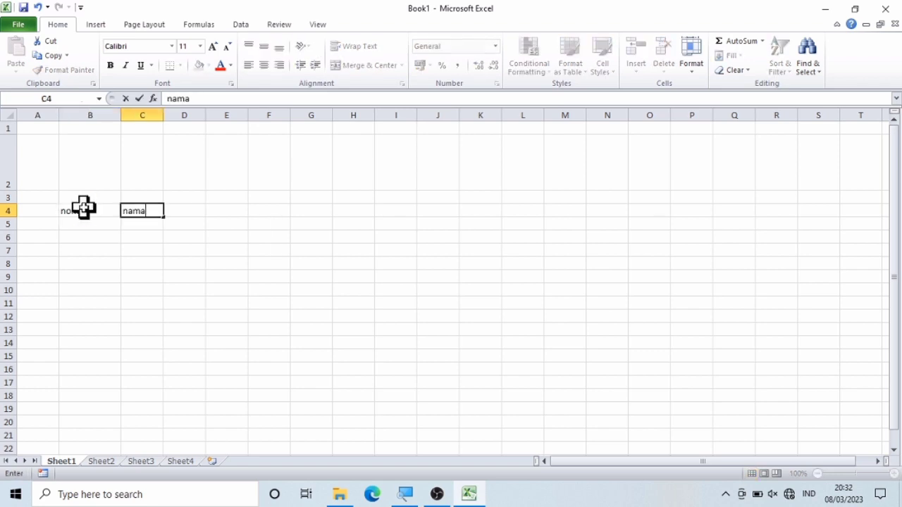
key("Tab")
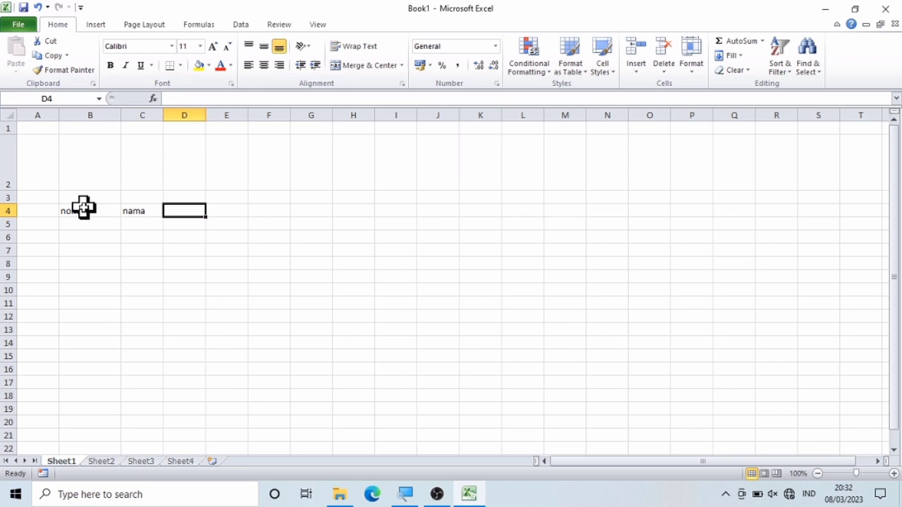
type("alamat")
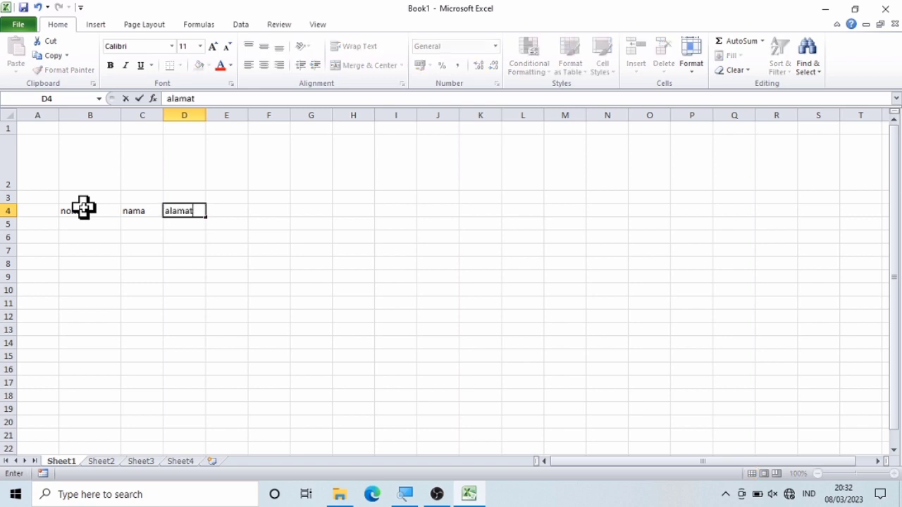
key("Return")
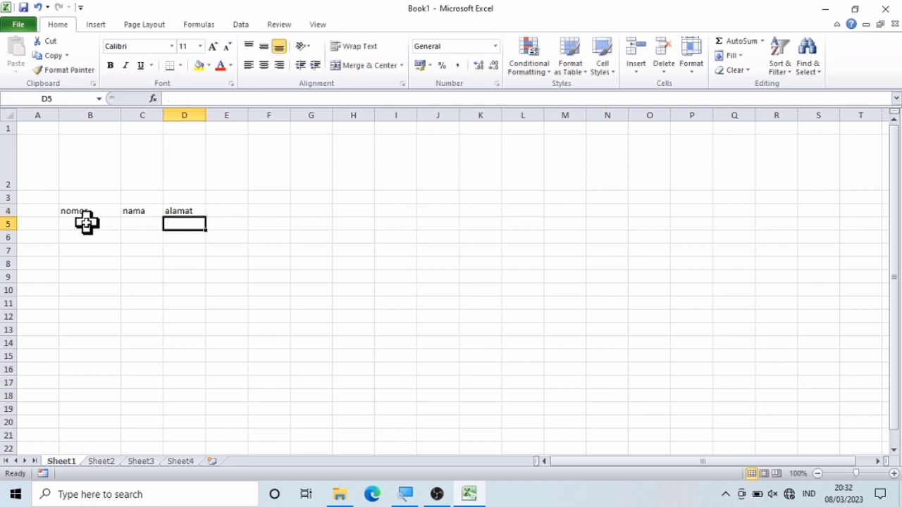
Step: Select the heading cells B4, C4 and D4 in turn
left_click(92, 211)
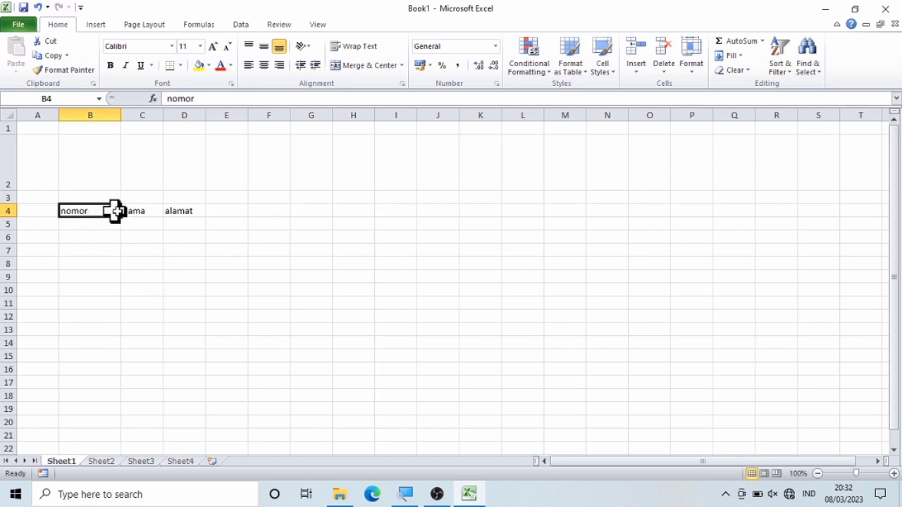
left_click(126, 210)
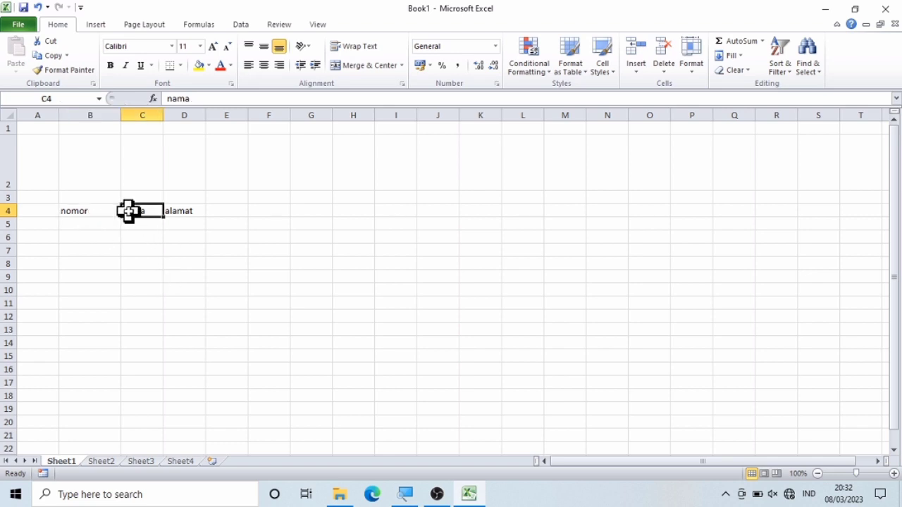
left_click(185, 214)
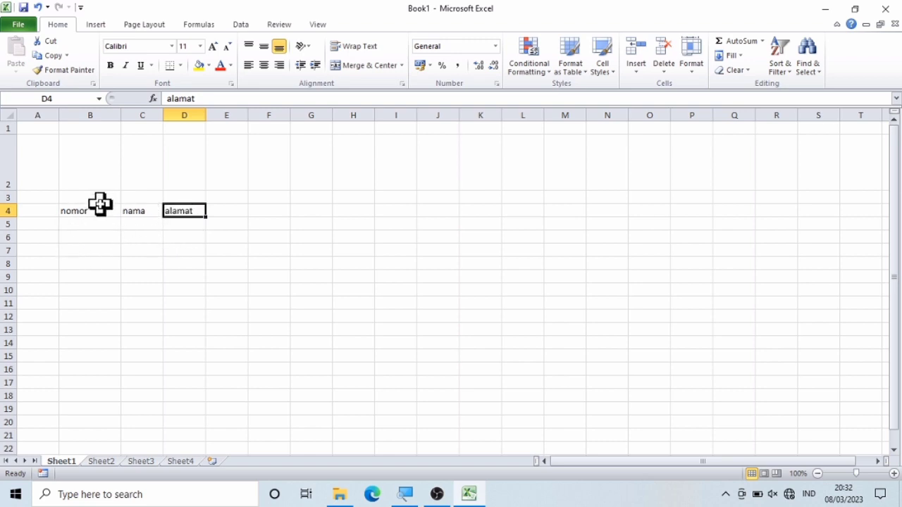
left_click(99, 208)
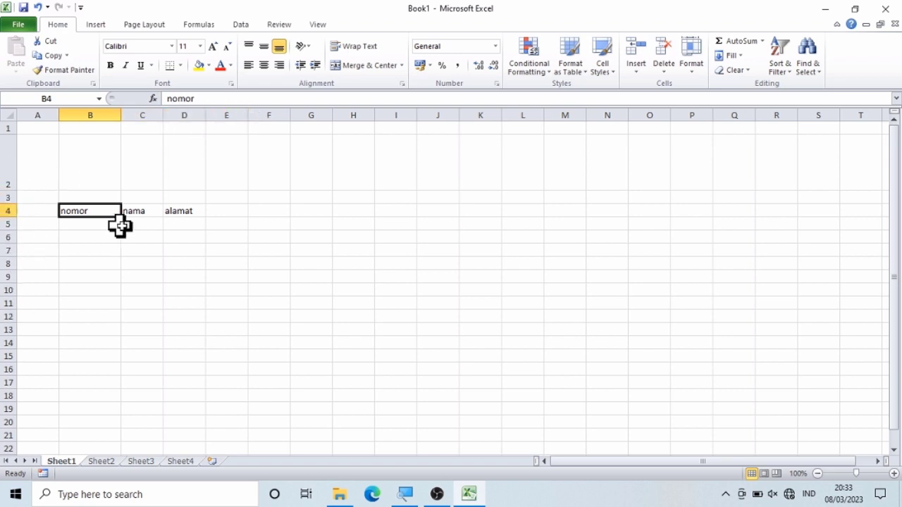
left_click(178, 215)
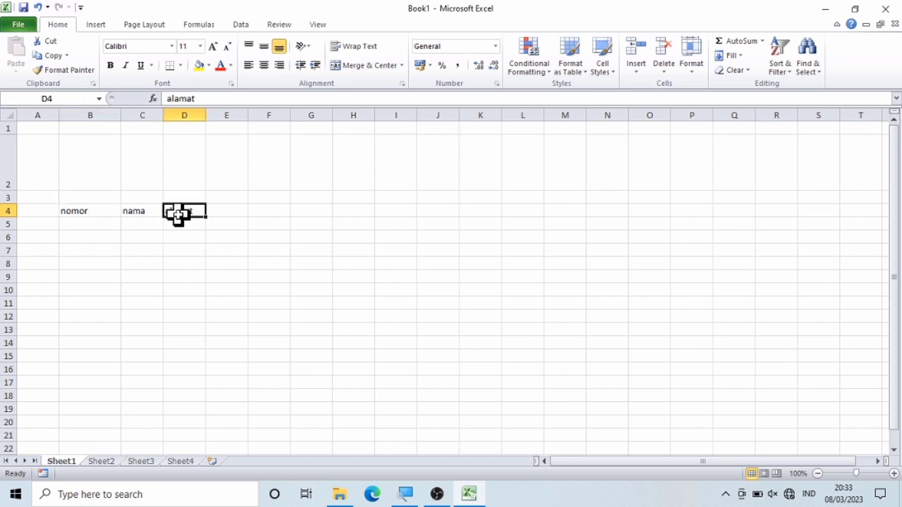
left_click(95, 213)
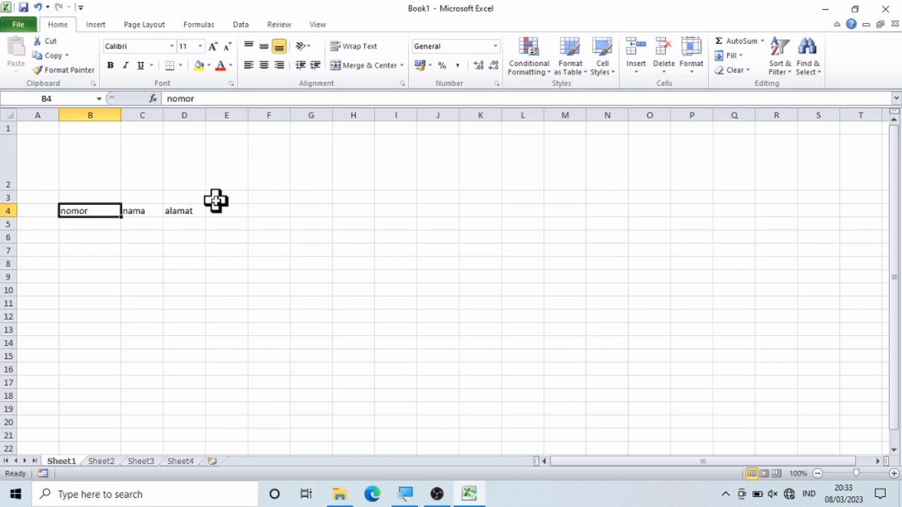
left_click(428, 211)
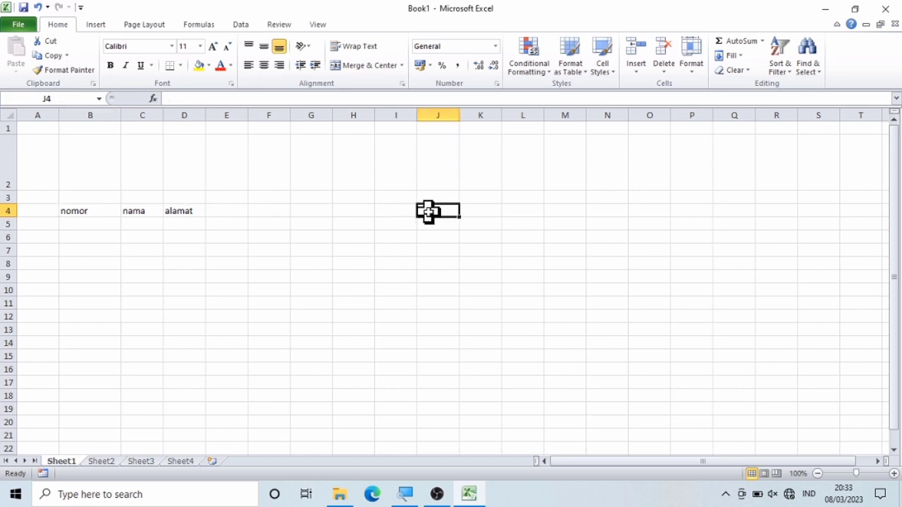
left_click(72, 211)
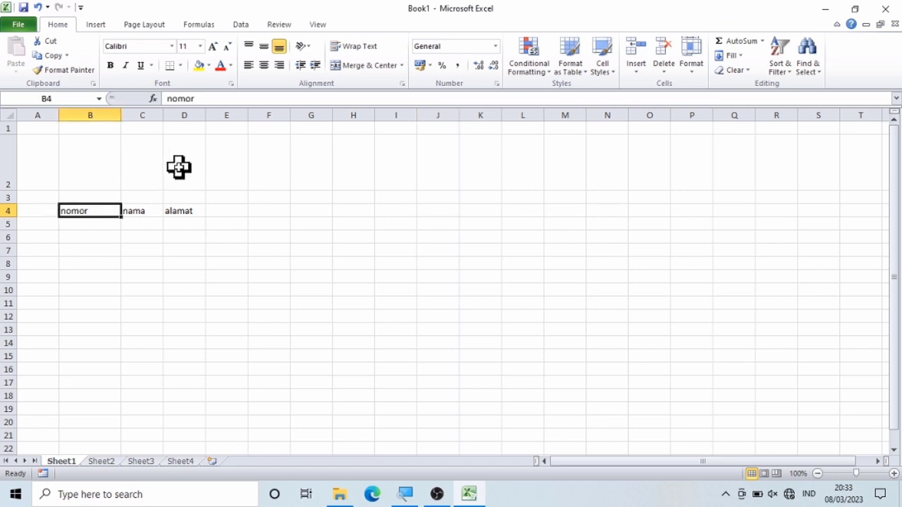
type("nomor")
key("Return")
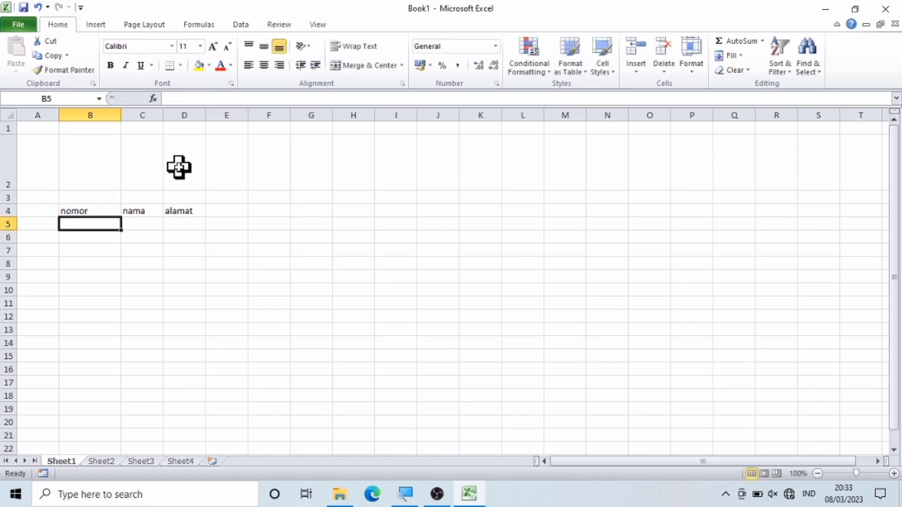
key("Up")
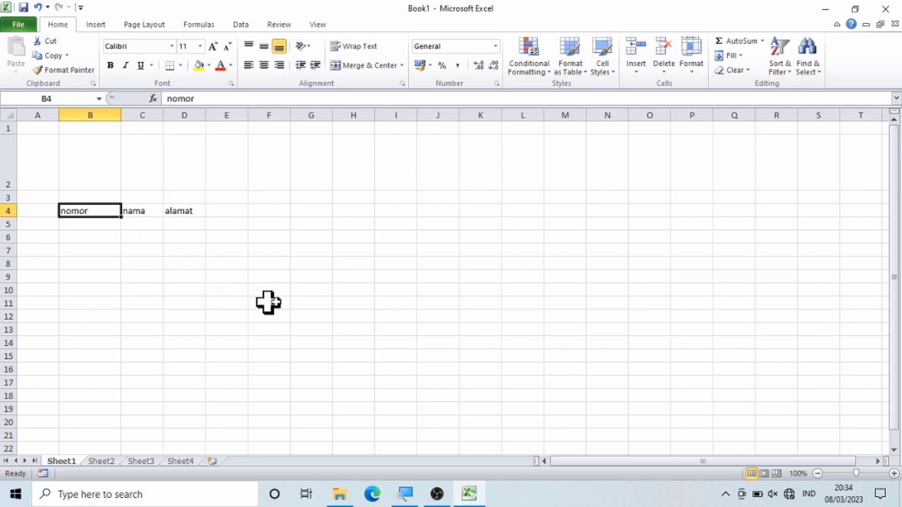
Step: Clear the nama and alamat headings from cells C4 and D4
left_click(161, 275)
key("Up")
key("Up")
key("Up")
key("Up")
key("Up")
key("BackSpace")
key("Right")
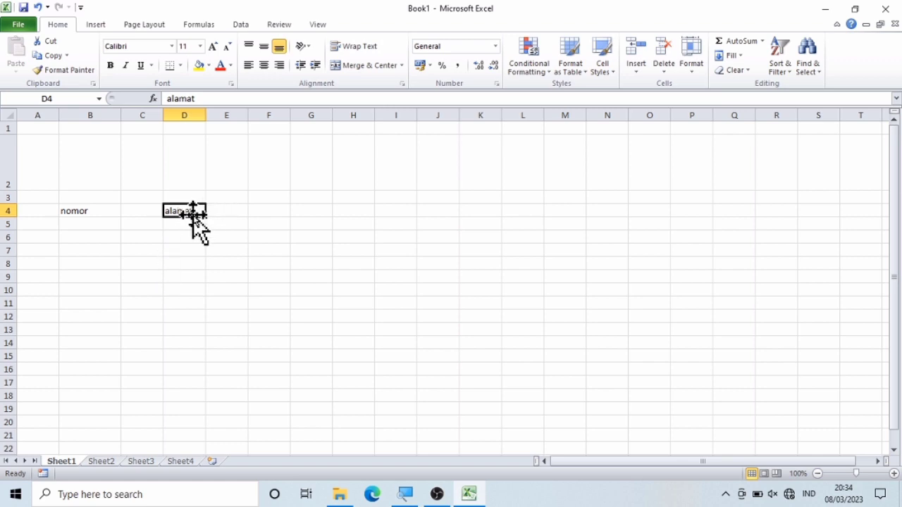
key("BackSpace")
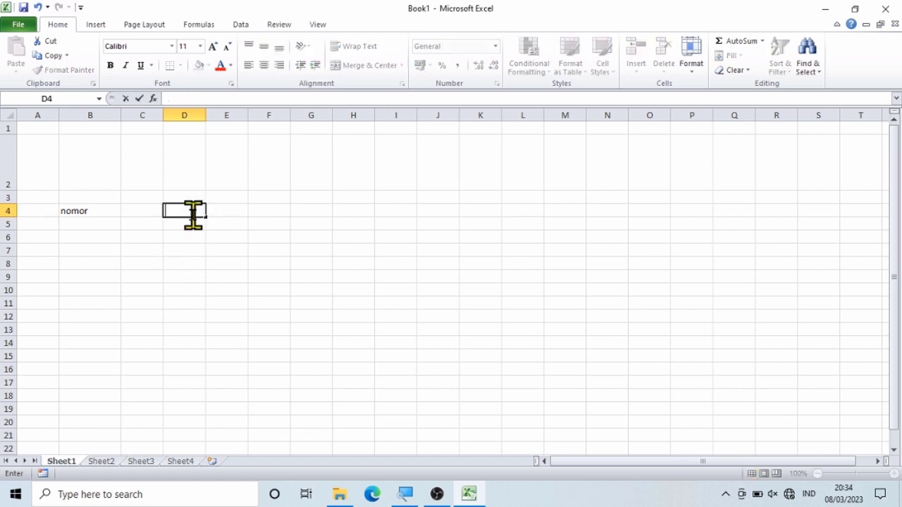
key("Return")
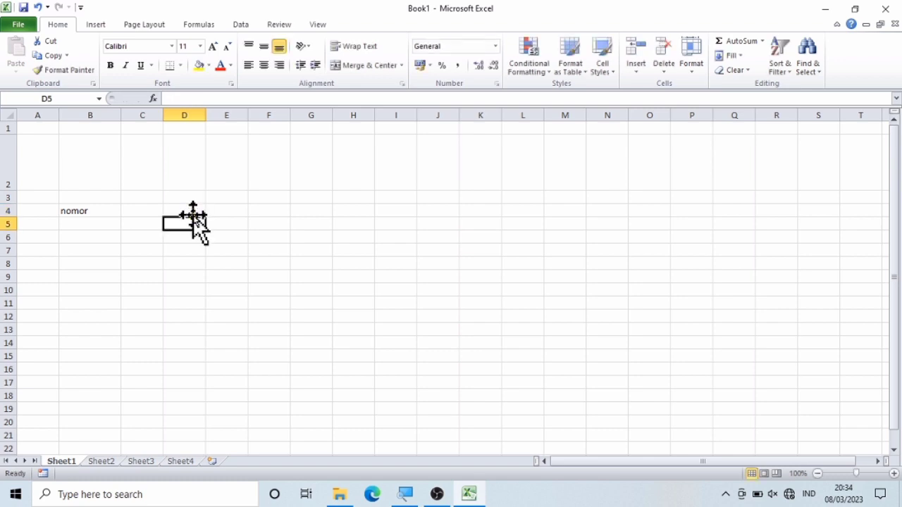
Step: Erase nomor from B4, leaving the sheet empty, and select cell B3
left_click(93, 215)
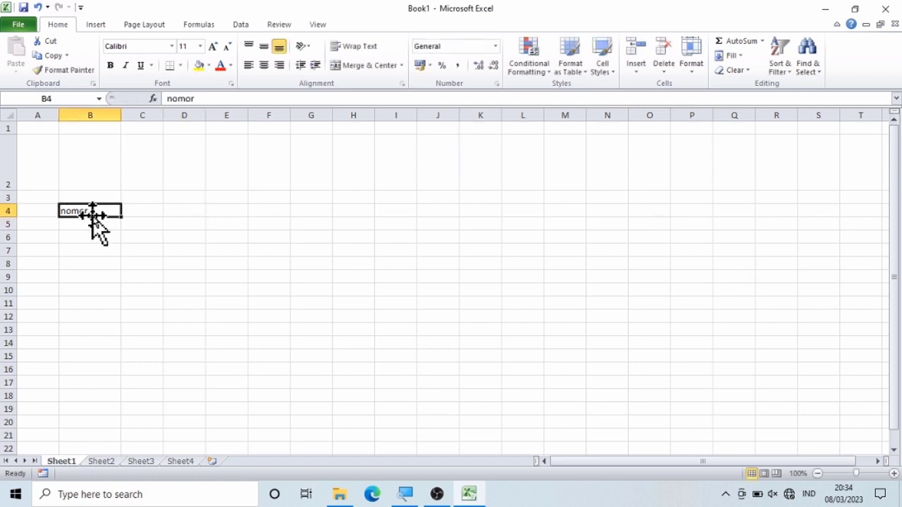
key("BackSpace")
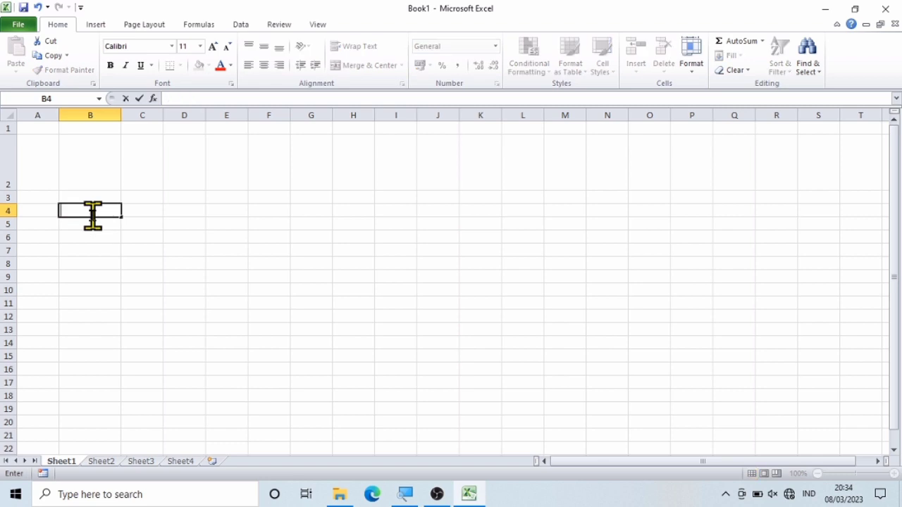
key("Return")
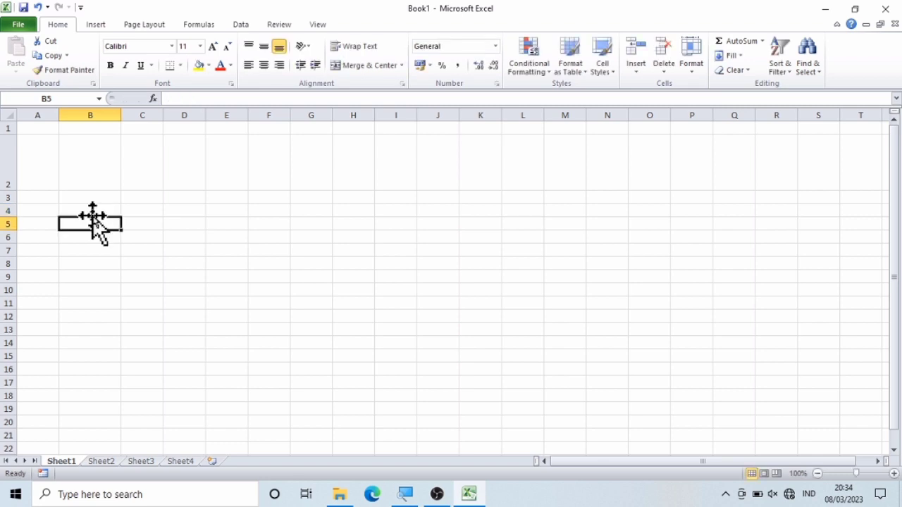
left_click(86, 197)
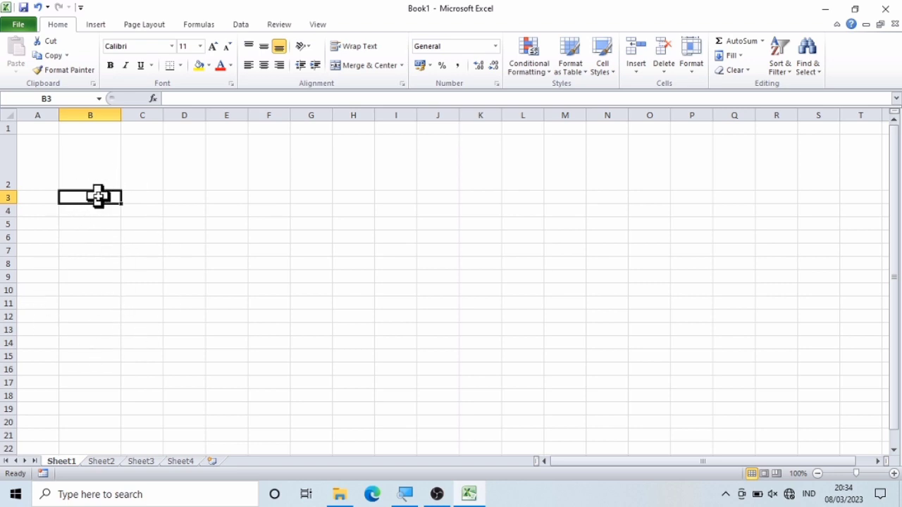
left_click(99, 222)
left_click(113, 193)
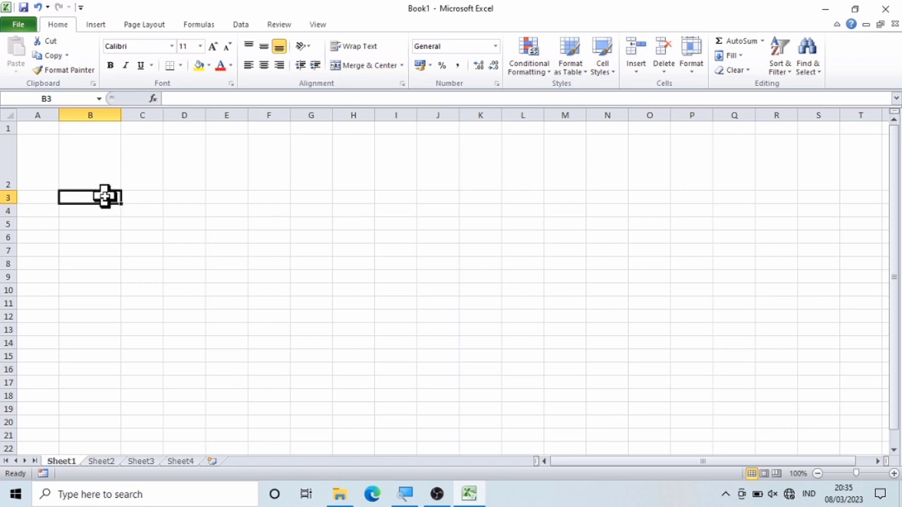
Step: Select the cell range from B3 across to column F and down to row 10 (B3:F10)
left_click_drag(105, 198, 186, 198)
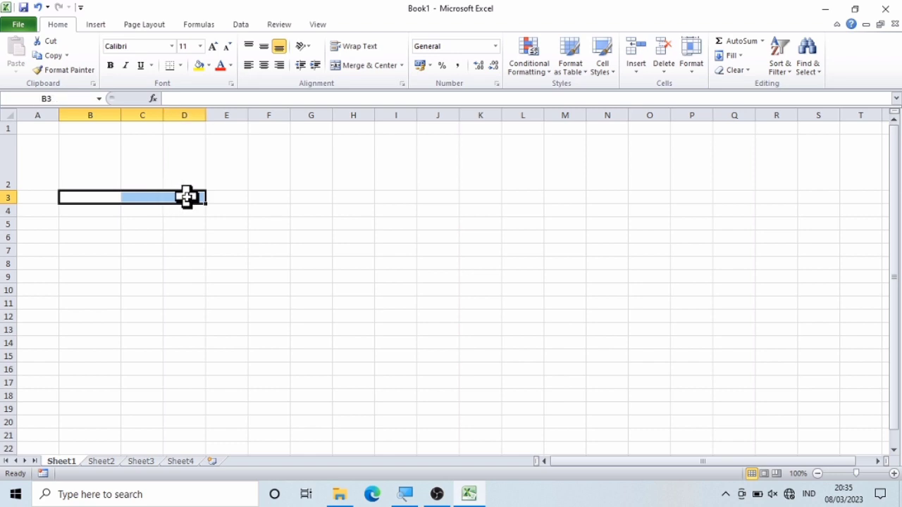
left_click(109, 200)
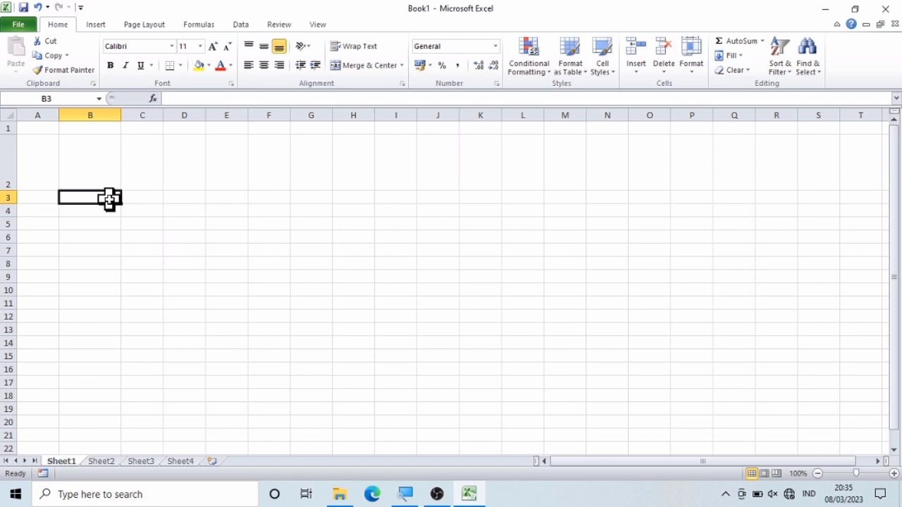
left_click_drag(109, 200, 165, 198)
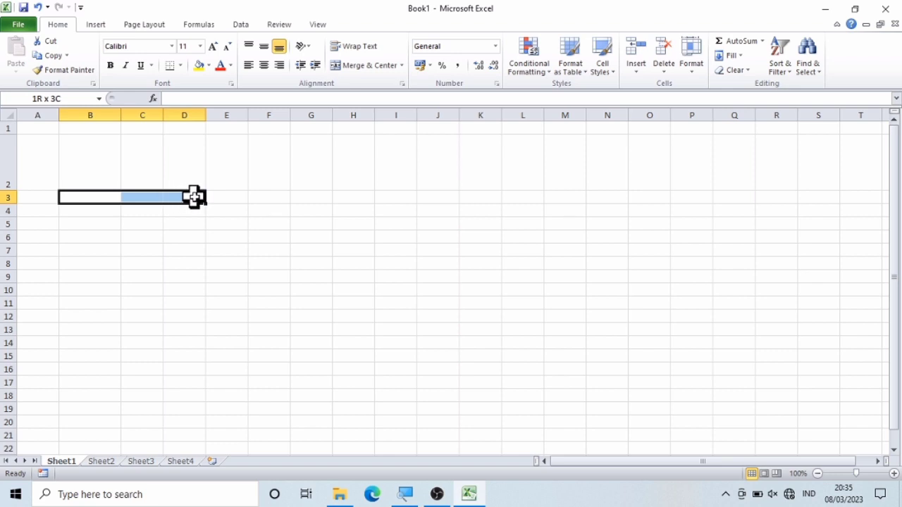
left_click_drag(166, 198, 212, 196)
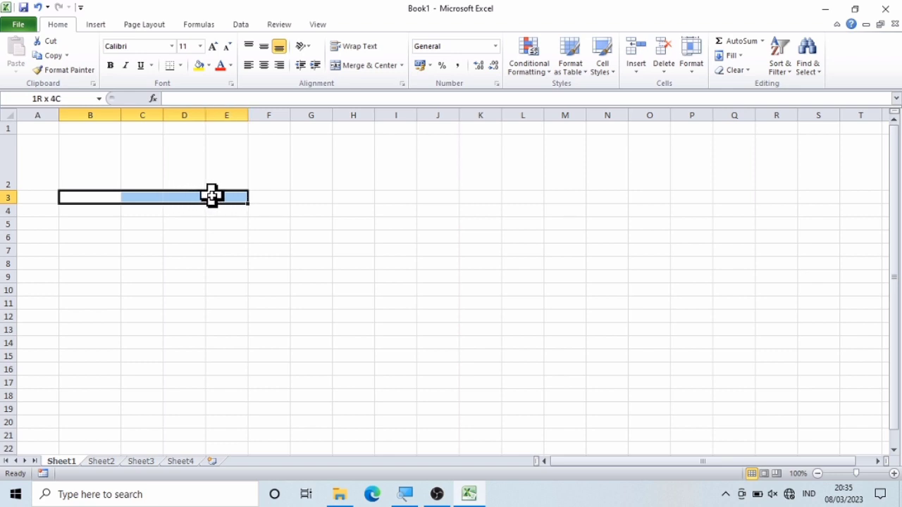
left_click_drag(212, 196, 222, 200)
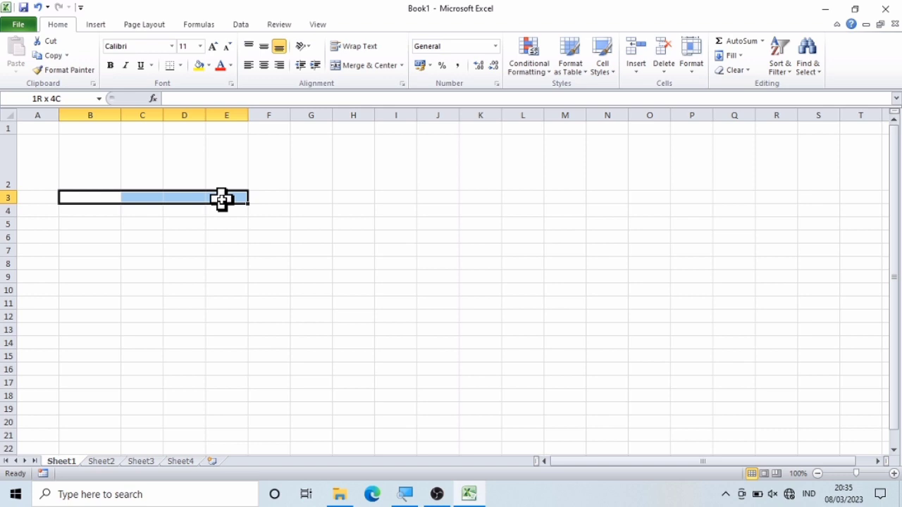
mouse_move(222, 201)
left_mouse_down()
mouse_move(230, 274)
mouse_move(169, 280)
mouse_move(237, 282)
mouse_move(165, 284)
mouse_move(244, 277)
left_mouse_up()
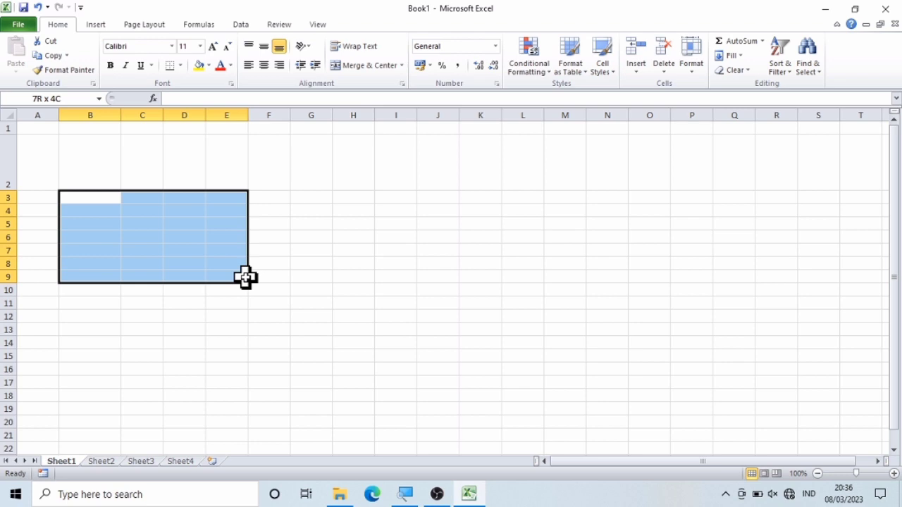
mouse_move(244, 277)
left_mouse_down()
mouse_move(175, 284)
mouse_move(250, 287)
mouse_move(223, 282)
mouse_move(230, 374)
mouse_move(253, 301)
mouse_move(298, 312)
mouse_move(260, 369)
mouse_move(261, 292)
mouse_move(268, 345)
mouse_move(279, 322)
mouse_move(271, 324)
left_mouse_up()
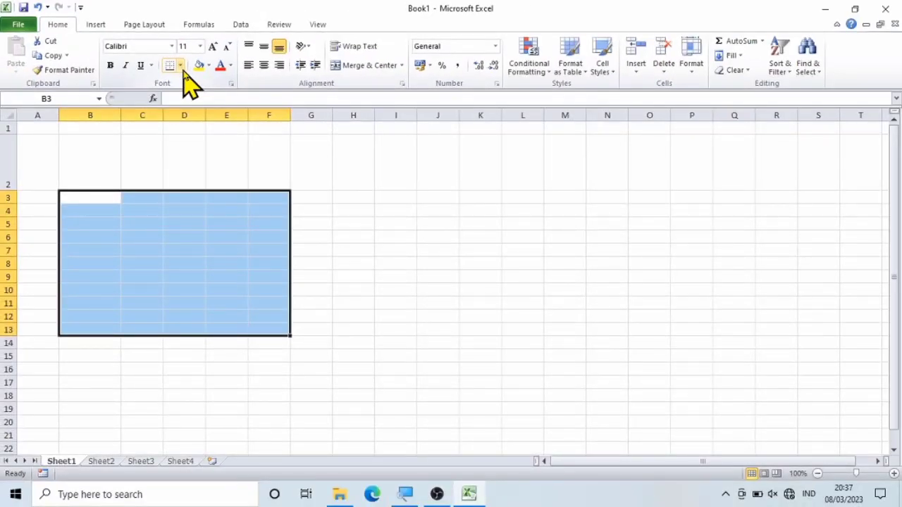
Step: Apply All Borders to B3:F13, then deselect to view the bordered grid
left_click(181, 65)
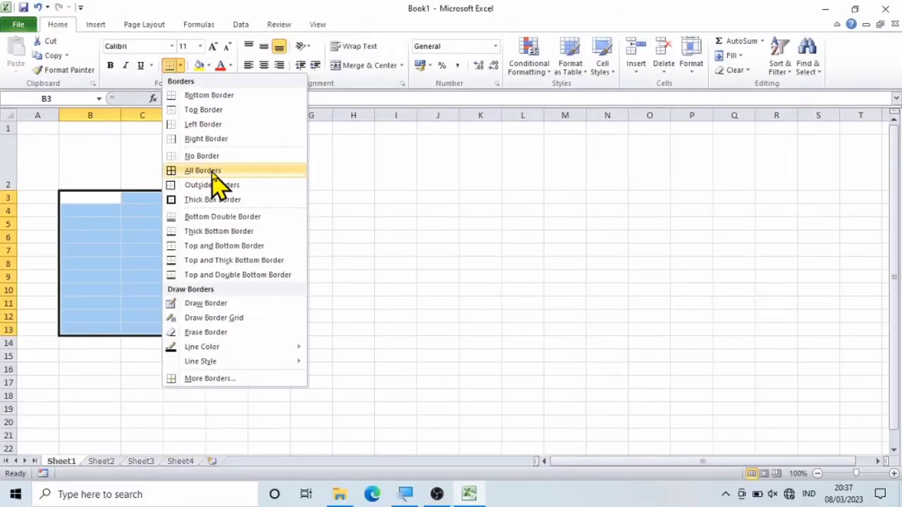
left_click(204, 171)
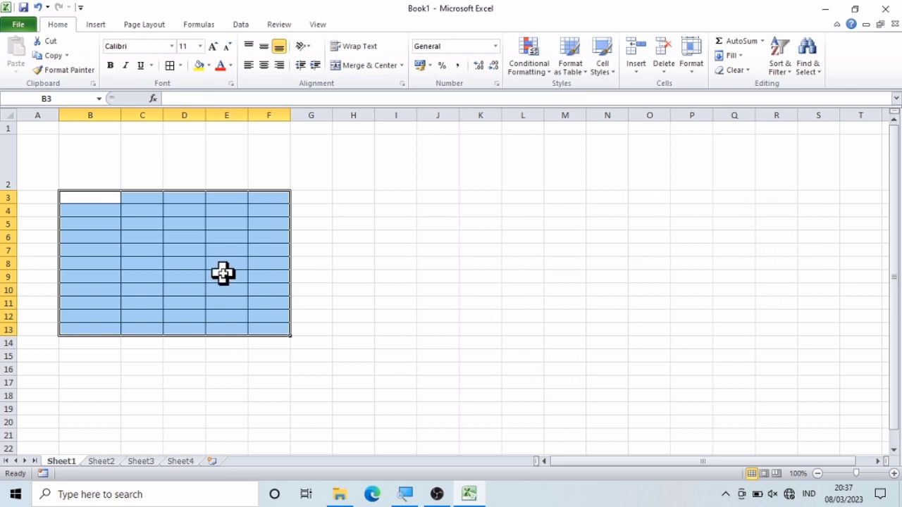
left_click(449, 236)
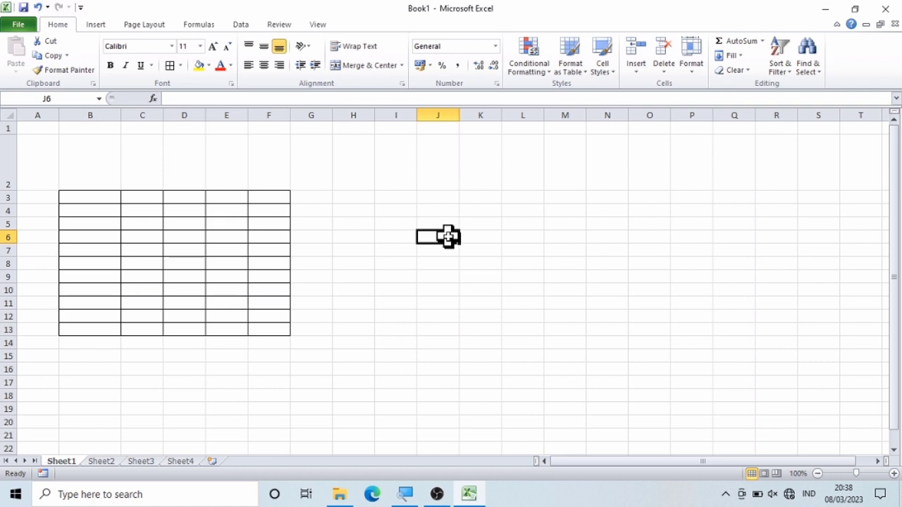
left_click(462, 319)
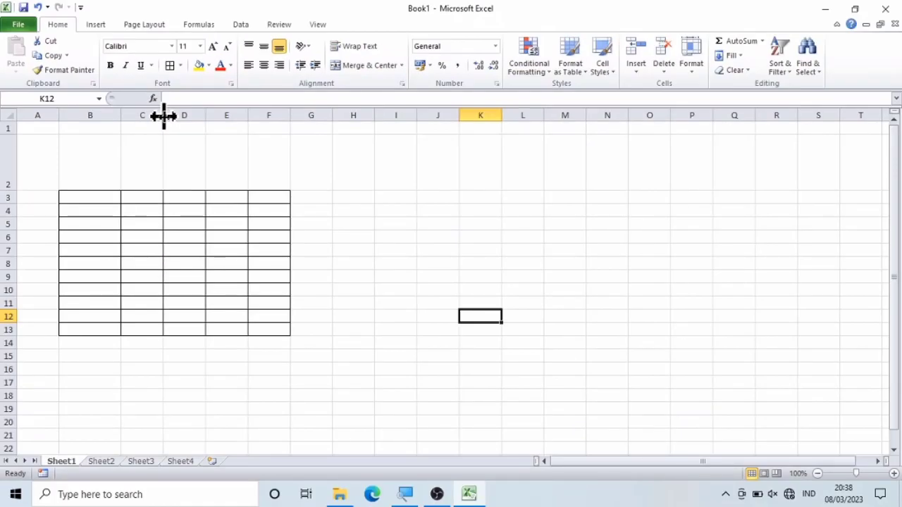
Step: Widen column C to a width of 31,14 (223 pixels)
left_click_drag(163, 117, 226, 118)
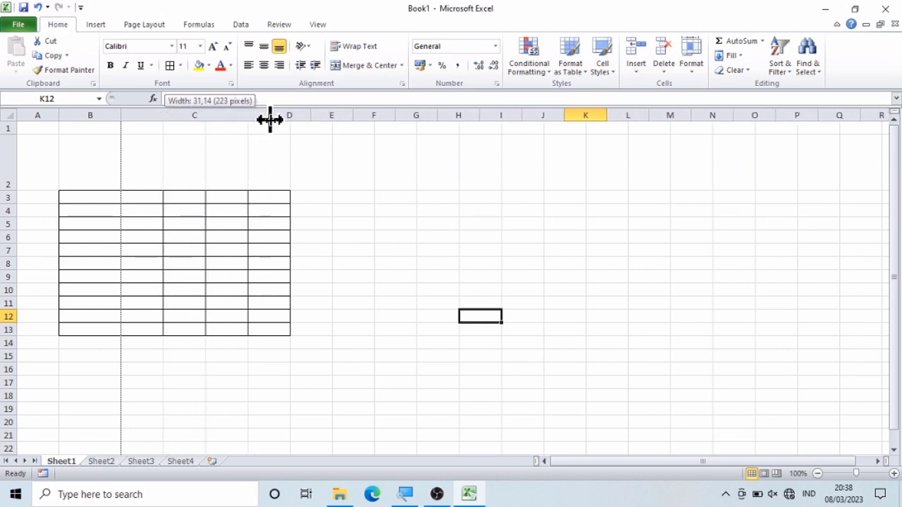
left_click_drag(226, 118, 279, 119)
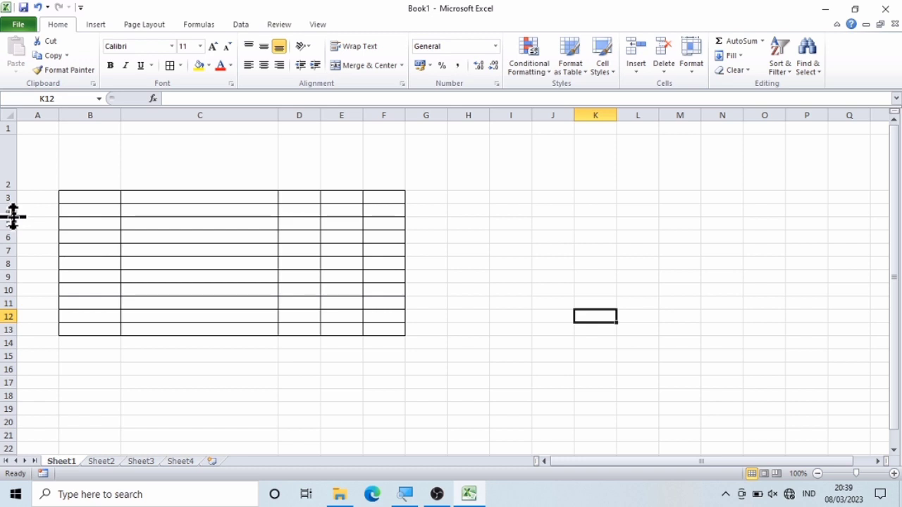
Step: Set row 4's height to 53,25 points (71 pixels)
left_click_drag(13, 216, 12, 250)
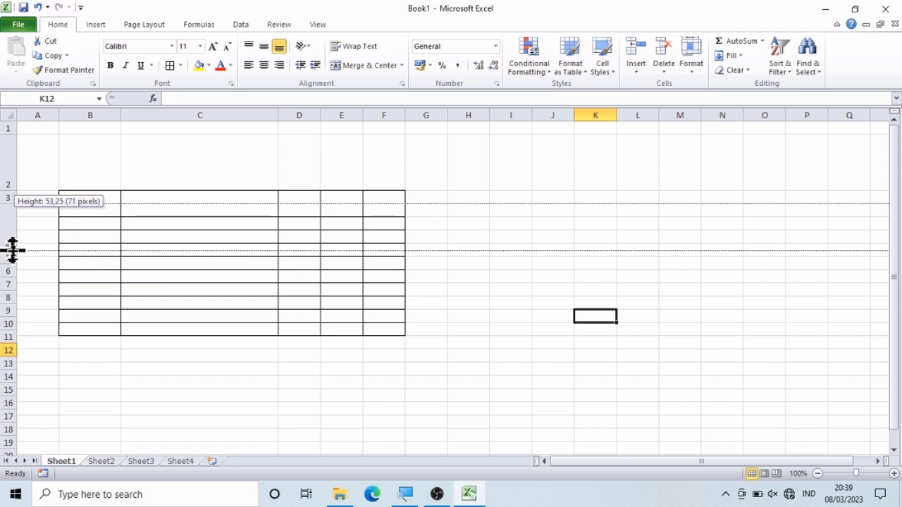
left_click_drag(13, 251, 13, 250)
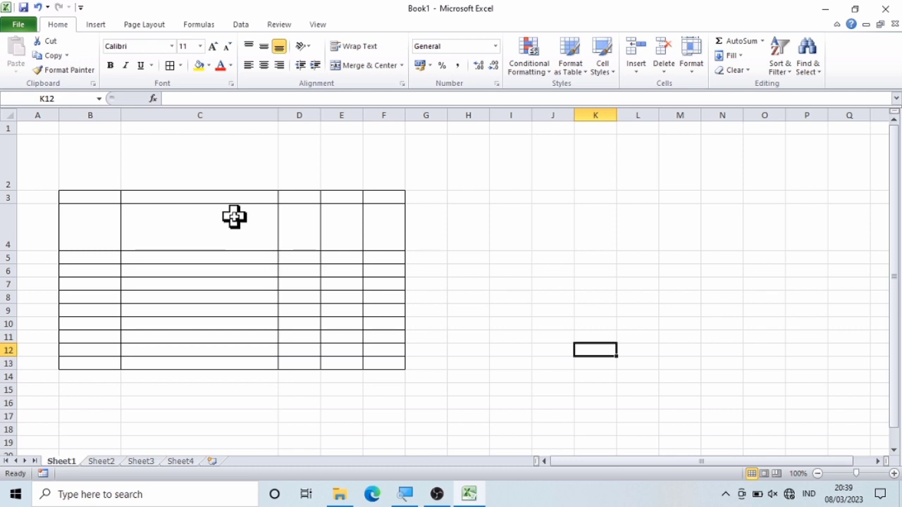
left_click(234, 218)
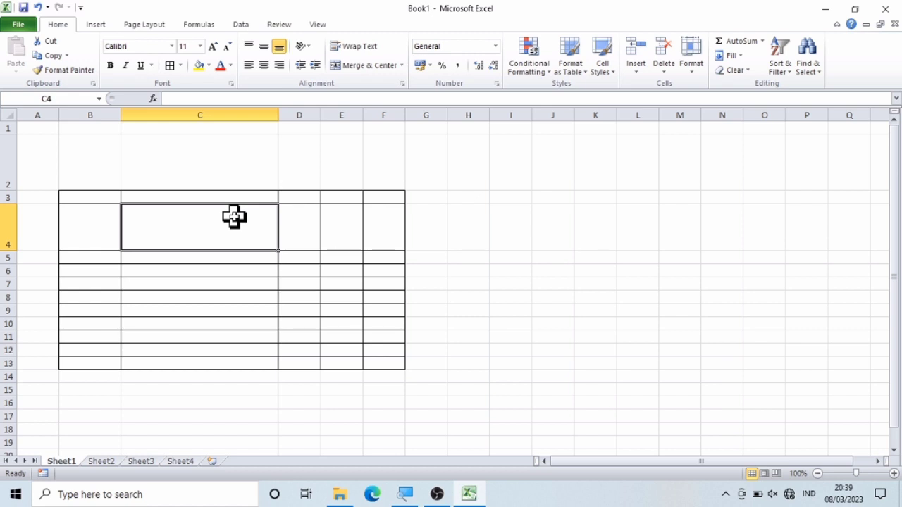